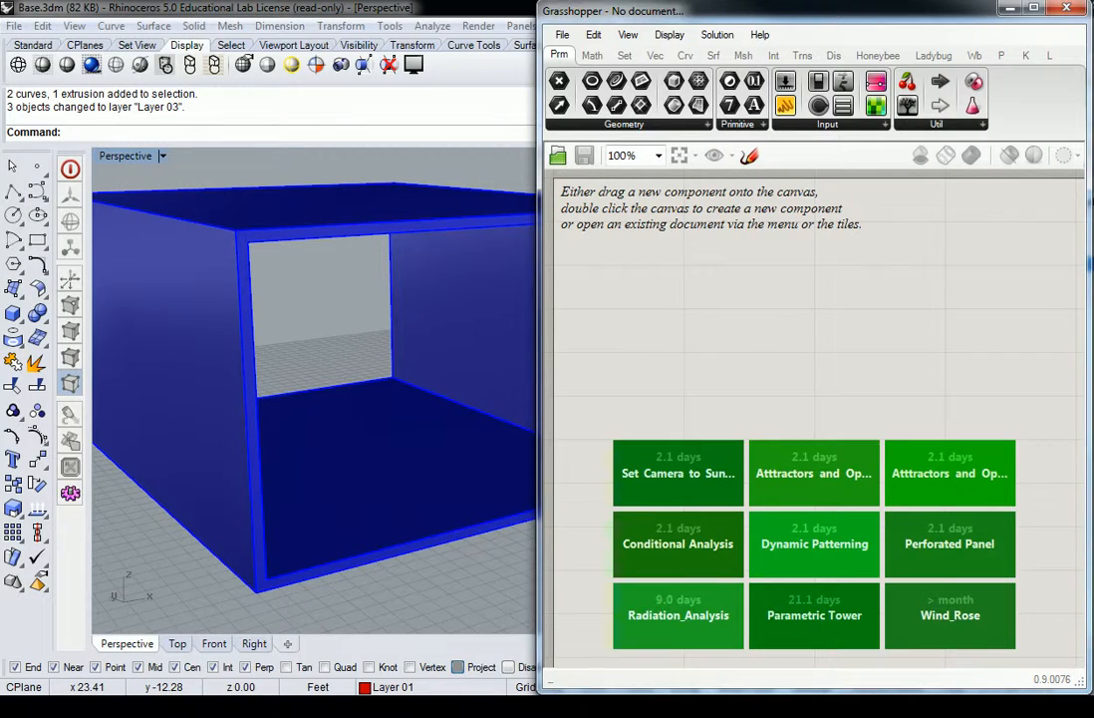
{"action": "left_click_drag", "start_coordinate": [1093, 329], "coordinate": [449, 2]}
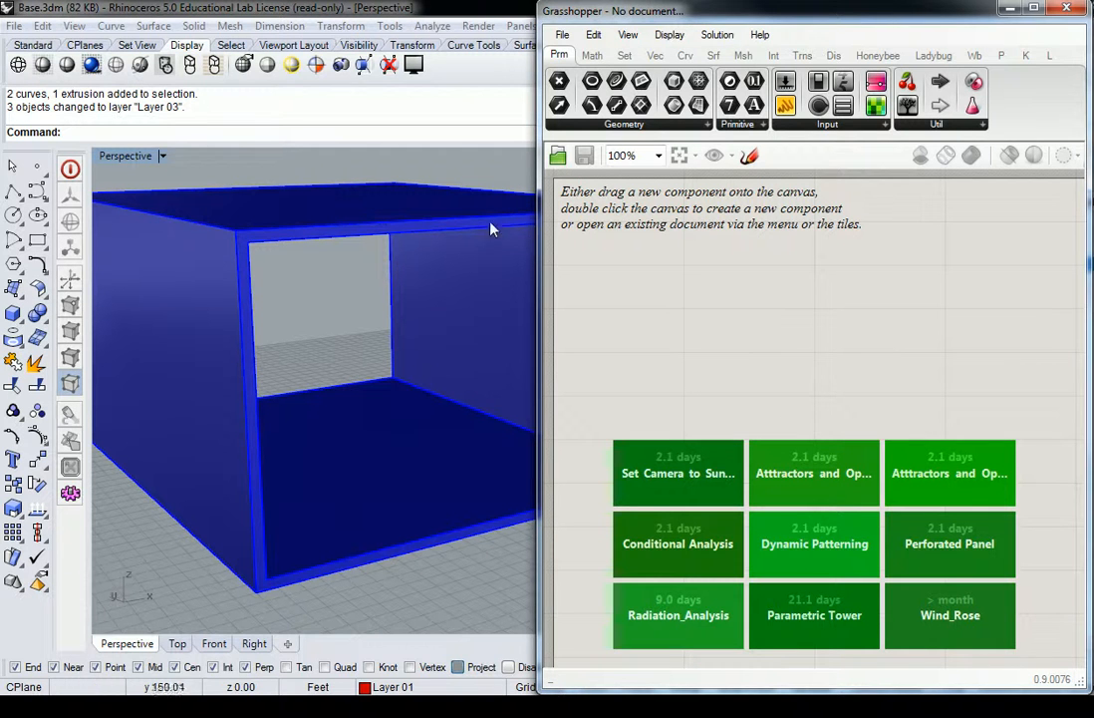
{"action": "left_click", "coordinate": [337, 242]}
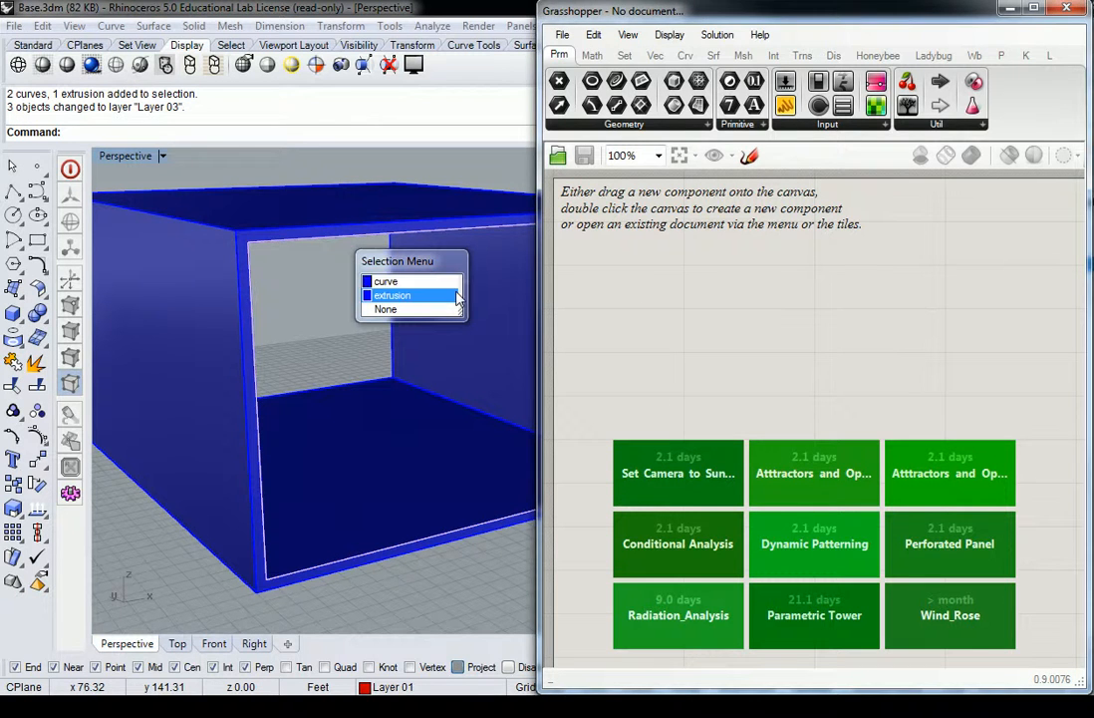
{"action": "left_click", "coordinate": [467, 166]}
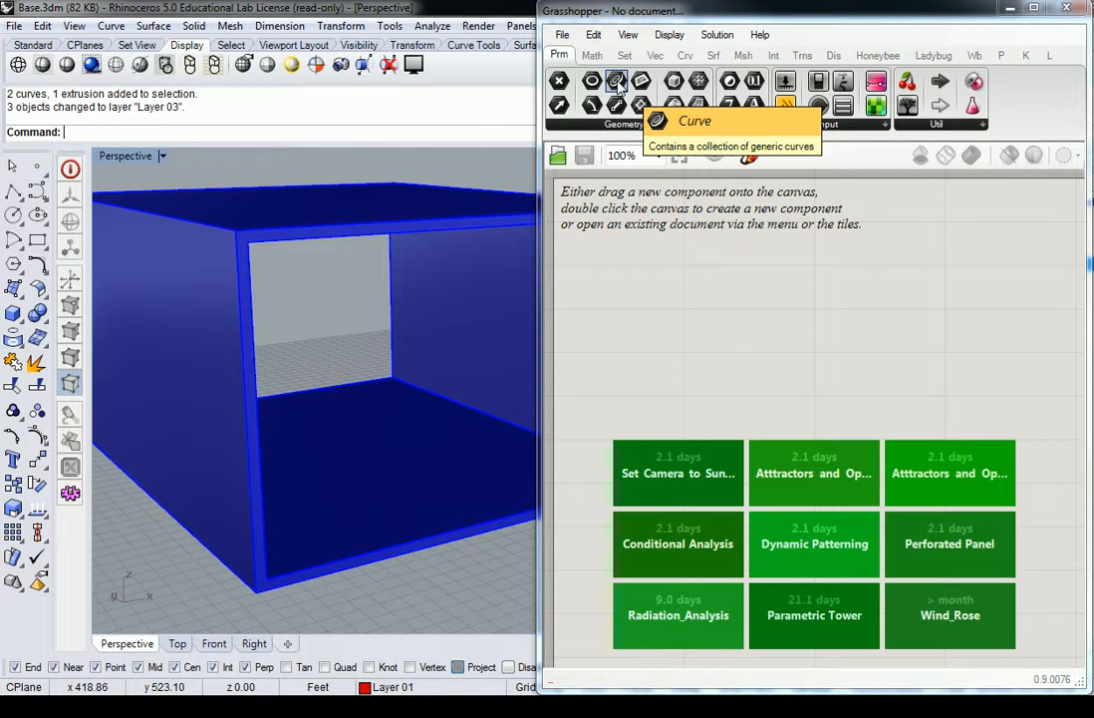
Place a Surface parameter on the Grasshopper canvas and try to reference the extrusion surface at the box's front opening.
{"action": "left_click_drag", "start_coordinate": [616, 85], "coordinate": [713, 409]}
{"action": "right_click", "coordinate": [712, 410]}
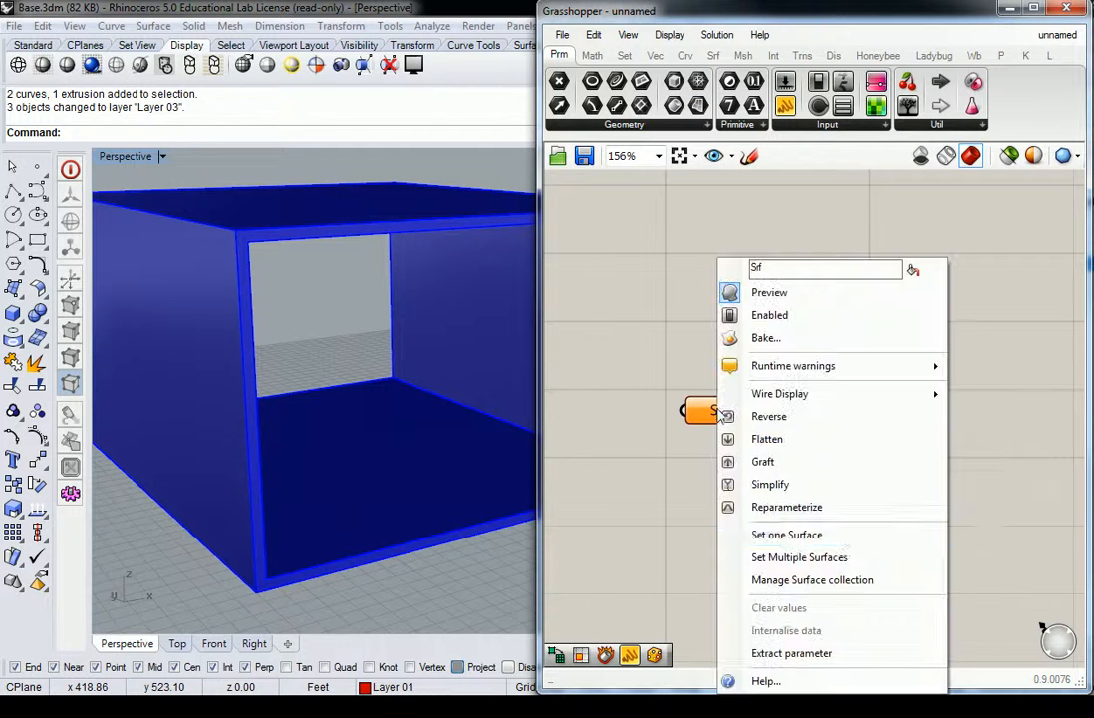
{"action": "left_click", "coordinate": [800, 535]}
{"action": "left_click", "coordinate": [349, 239]}
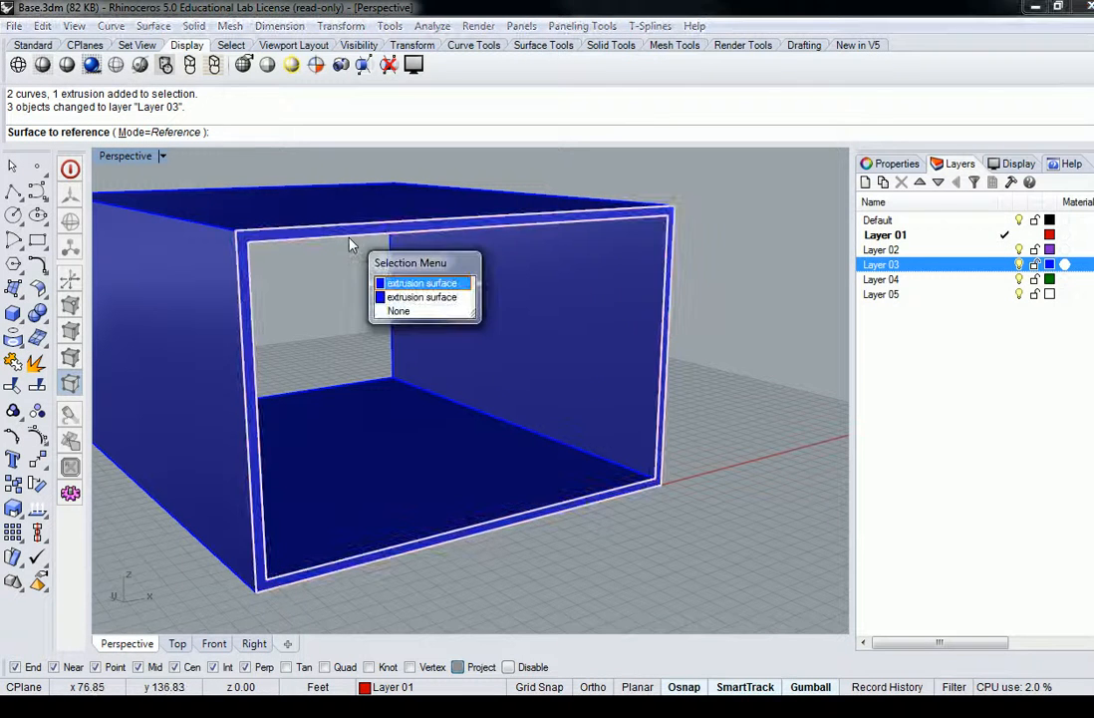
{"action": "left_click", "coordinate": [416, 301]}
Place a Curve parameter beside the Surface parameter and reference the inner curve framing the box's front opening.
{"action": "left_click_drag", "start_coordinate": [603, 132], "coordinate": [599, 407]}
{"action": "right_click_drag", "start_coordinate": [599, 406], "coordinate": [750, 420]}
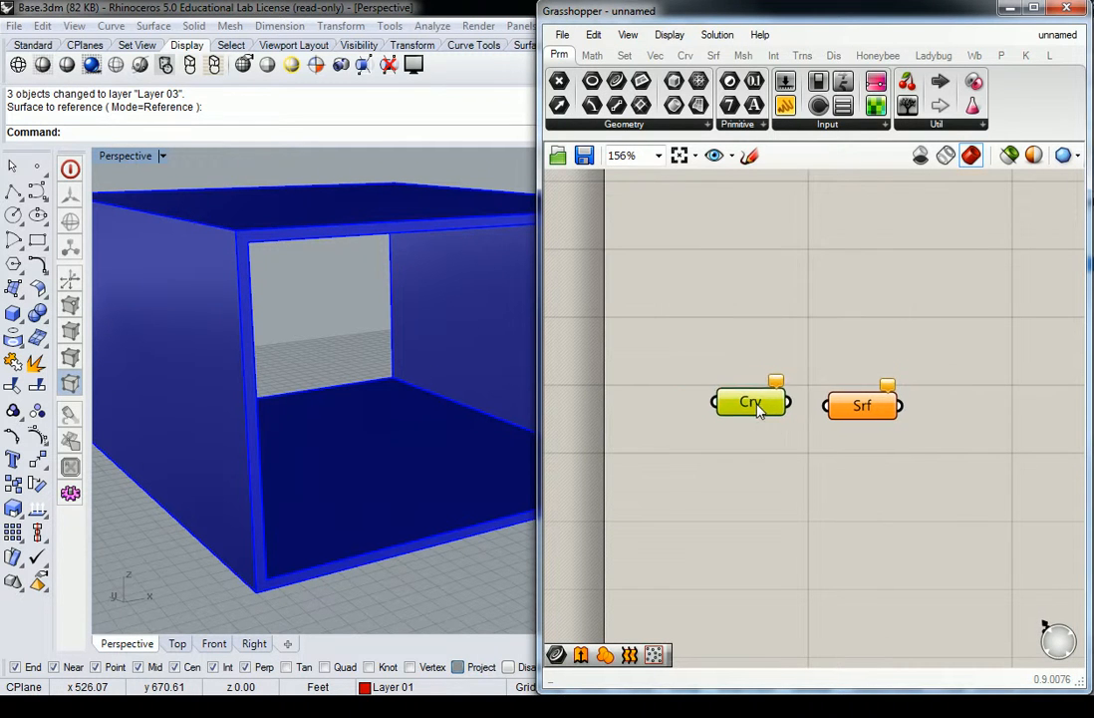
{"action": "right_click", "coordinate": [764, 408]}
{"action": "left_click", "coordinate": [834, 533]}
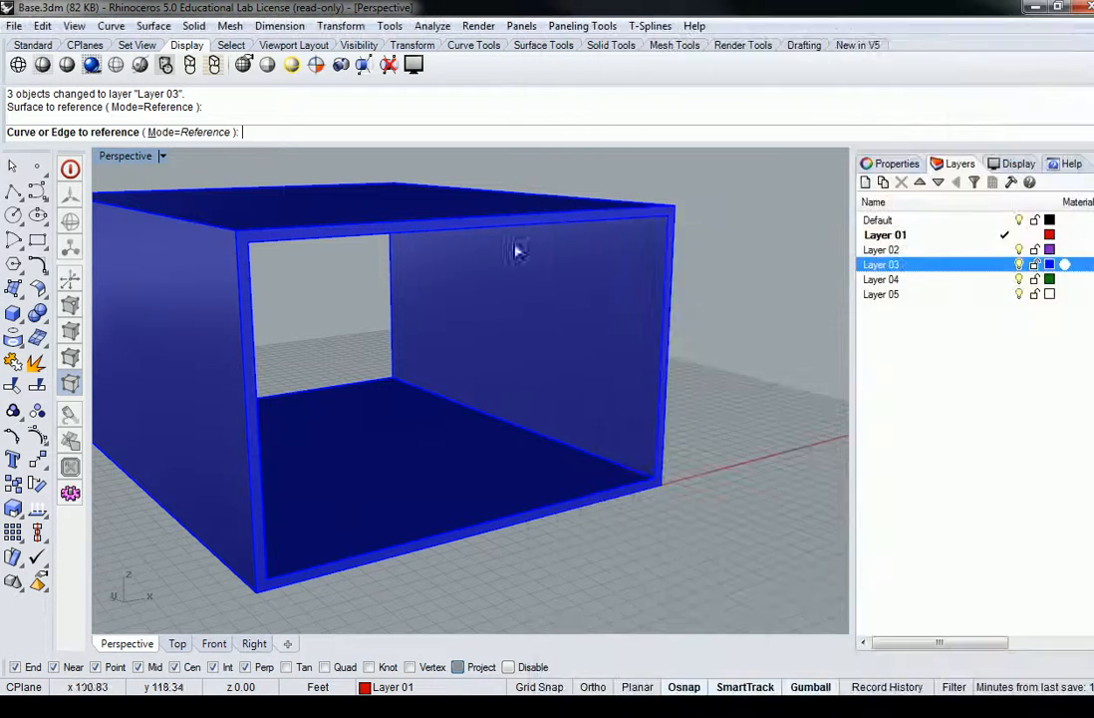
{"action": "left_click", "coordinate": [349, 242]}
{"action": "left_click", "coordinate": [404, 284]}
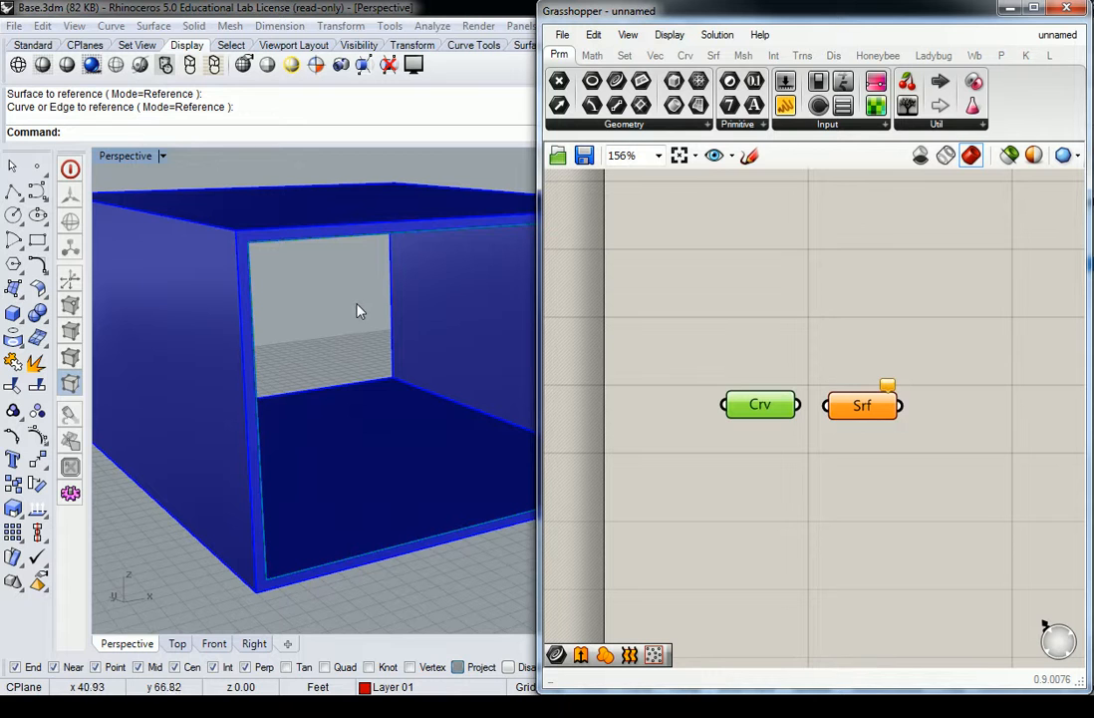
Connect the Curve parameter to the Surface parameter and line the two up on the canvas.
{"action": "left_click", "coordinate": [777, 353]}
{"action": "right_click_drag", "start_coordinate": [791, 349], "coordinate": [689, 353]}
{"action": "left_click_drag", "start_coordinate": [673, 412], "coordinate": [722, 412]}
{"action": "left_click_drag", "start_coordinate": [758, 409], "coordinate": [771, 411]}
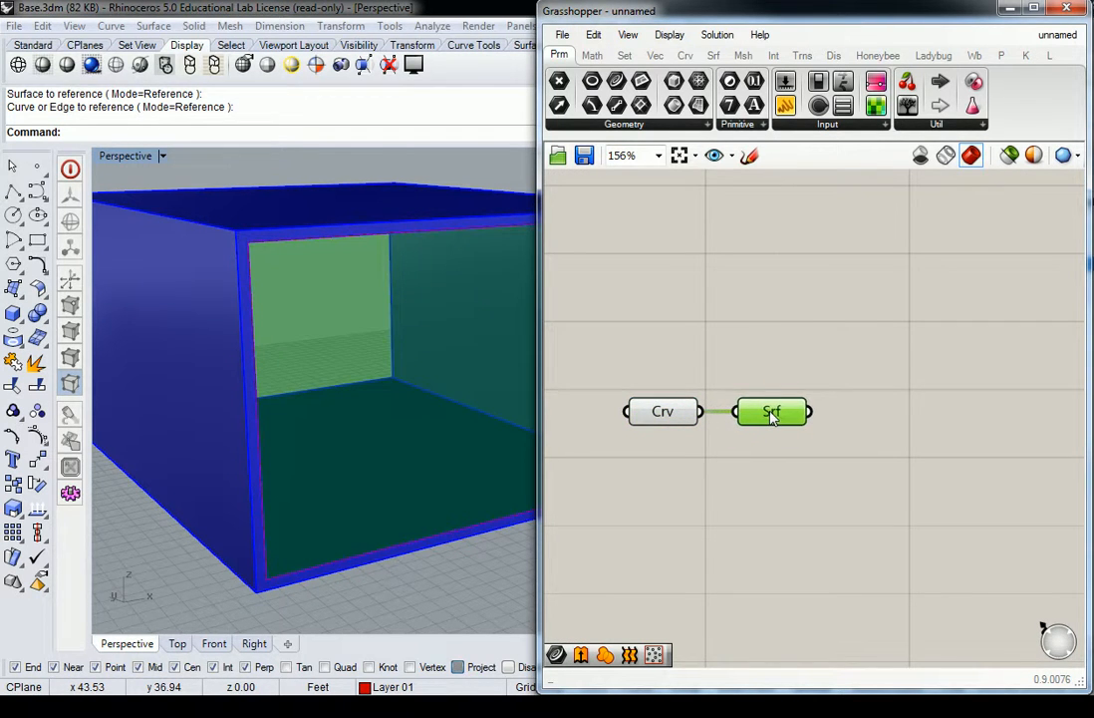
{"action": "mouse_move", "coordinate": [774, 418]}
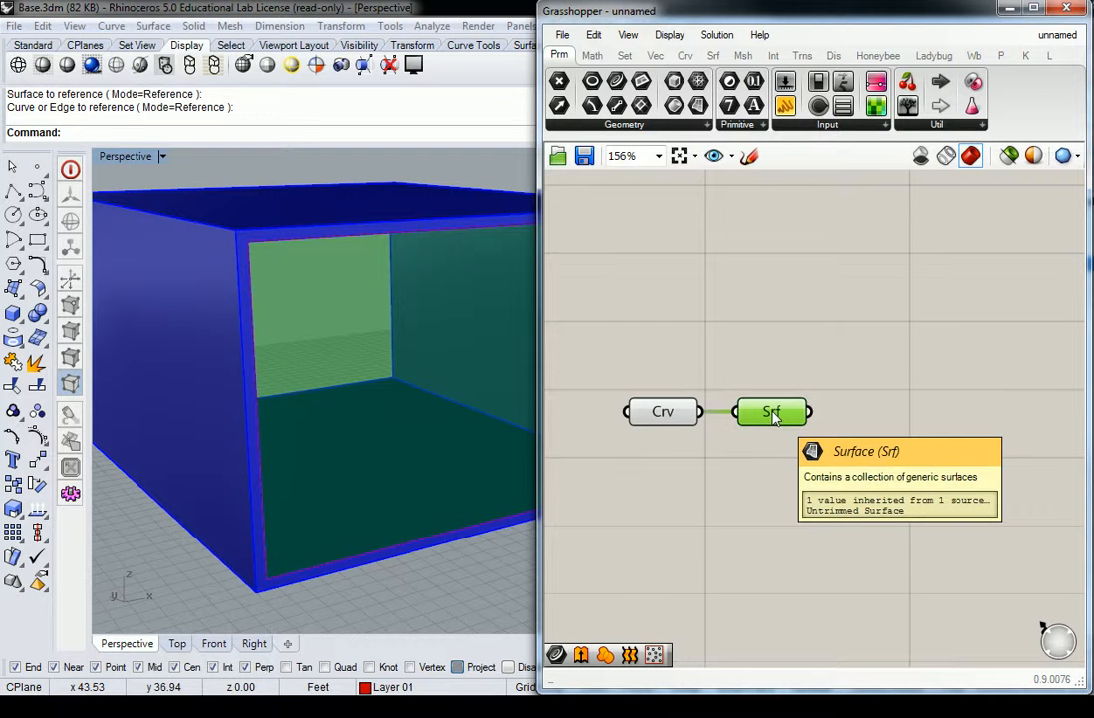
{"action": "left_click", "coordinate": [813, 362]}
Move the connected Curve and Surface parameters together across the canvas and bring the whole box into view.
{"action": "scroll", "coordinate": [804, 389], "scroll_direction": "down", "scroll_amount": 2}
{"action": "left_click_drag", "start_coordinate": [820, 361], "coordinate": [613, 442]}
{"action": "left_click_drag", "start_coordinate": [646, 411], "coordinate": [769, 413]}
{"action": "left_click", "coordinate": [767, 357]}
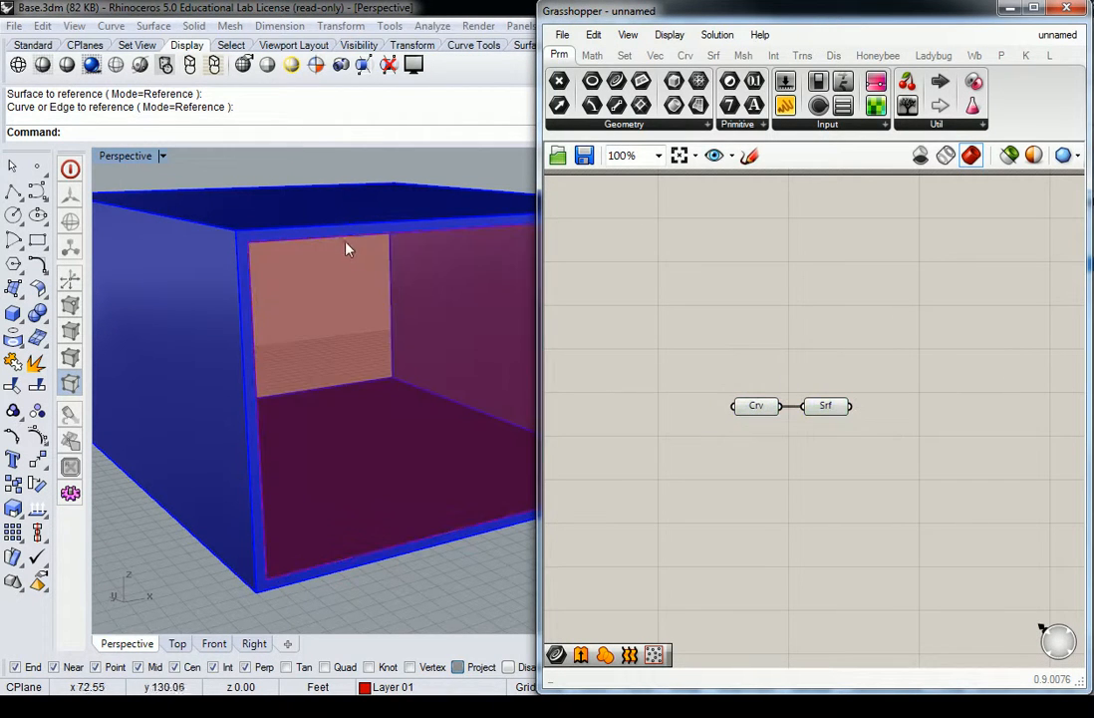
{"action": "scroll", "coordinate": [374, 262], "scroll_direction": "down", "scroll_amount": 4}
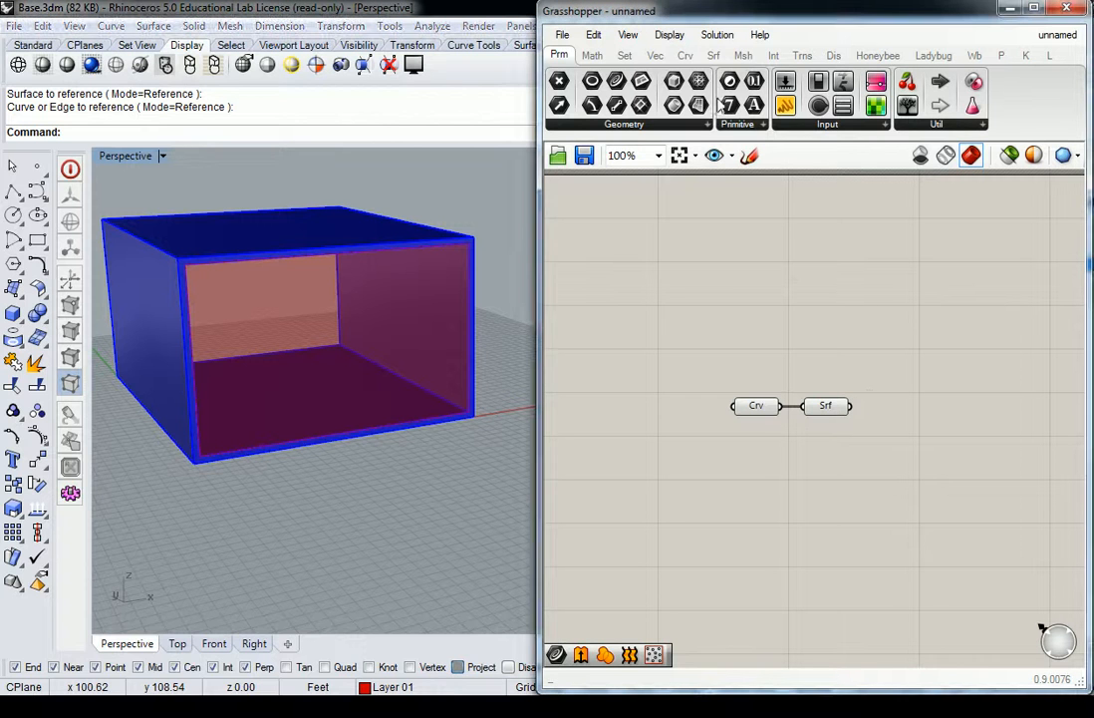
Place a surface Offset component and connect the Surface parameter to its surface input.
{"action": "left_click", "coordinate": [716, 57]}
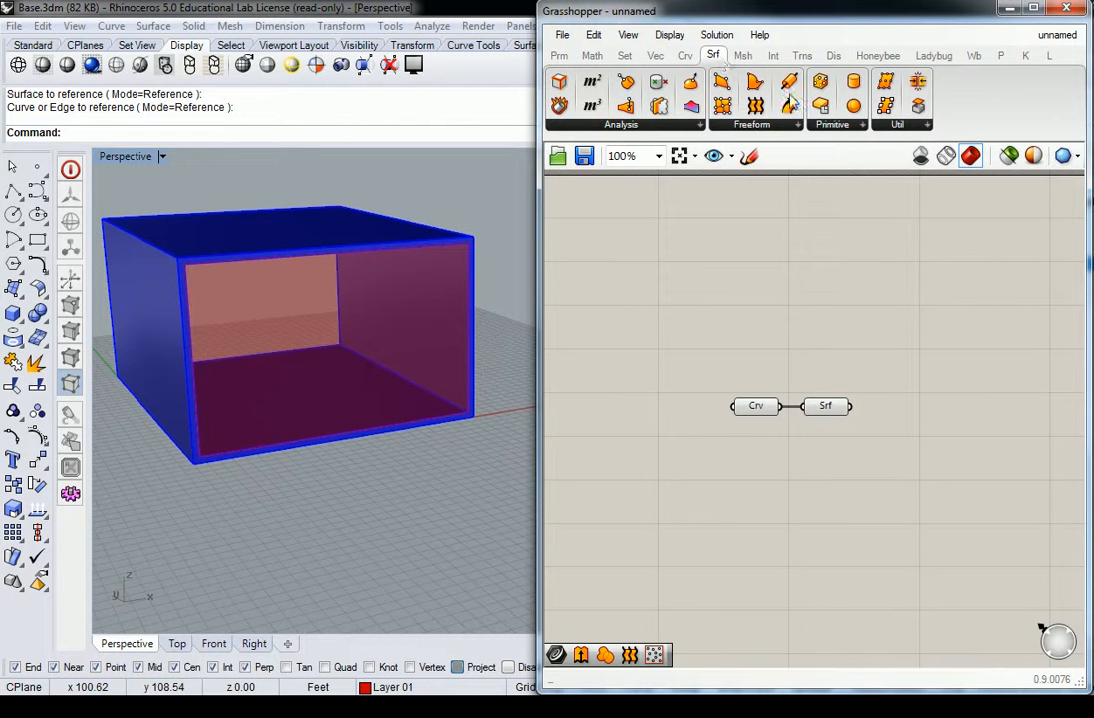
{"action": "left_click", "coordinate": [908, 124]}
{"action": "left_click_drag", "start_coordinate": [917, 432], "coordinate": [947, 424]}
{"action": "right_click_drag", "start_coordinate": [945, 419], "coordinate": [811, 435]}
{"action": "mouse_move", "coordinate": [790, 426]}
{"action": "left_mouse_down"}
{"action": "mouse_move", "coordinate": [811, 442]}
{"action": "mouse_move", "coordinate": [802, 441]}
{"action": "left_mouse_up"}
{"action": "left_click", "coordinate": [742, 417]}
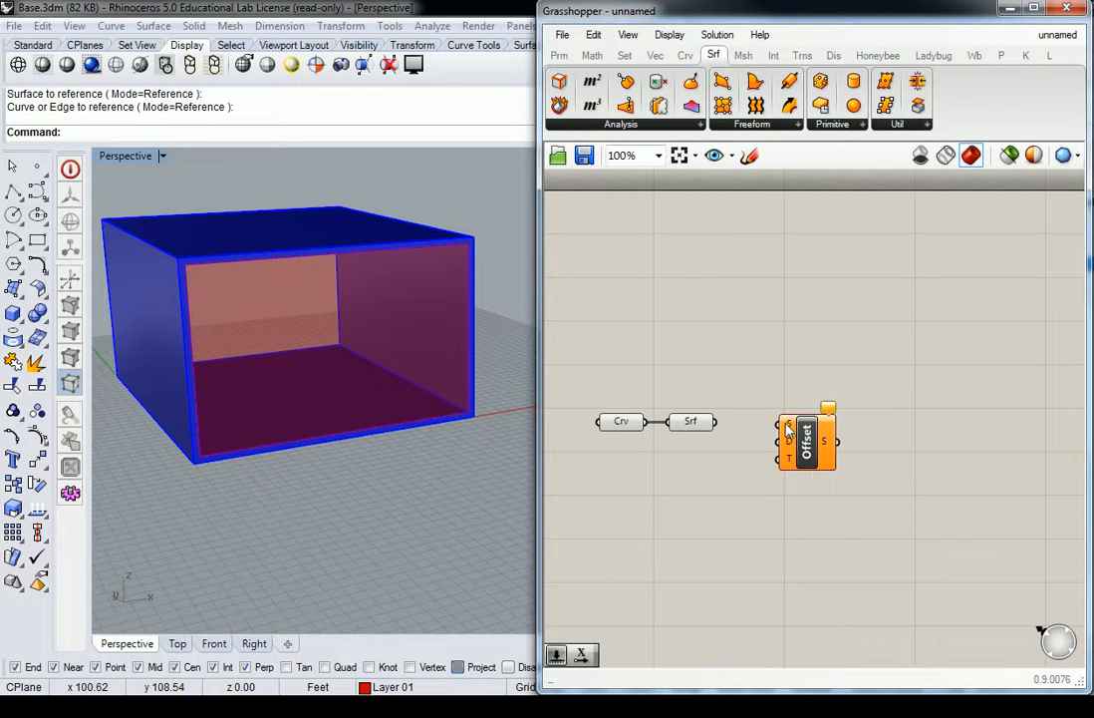
{"action": "left_click_drag", "start_coordinate": [716, 421], "coordinate": [781, 426]}
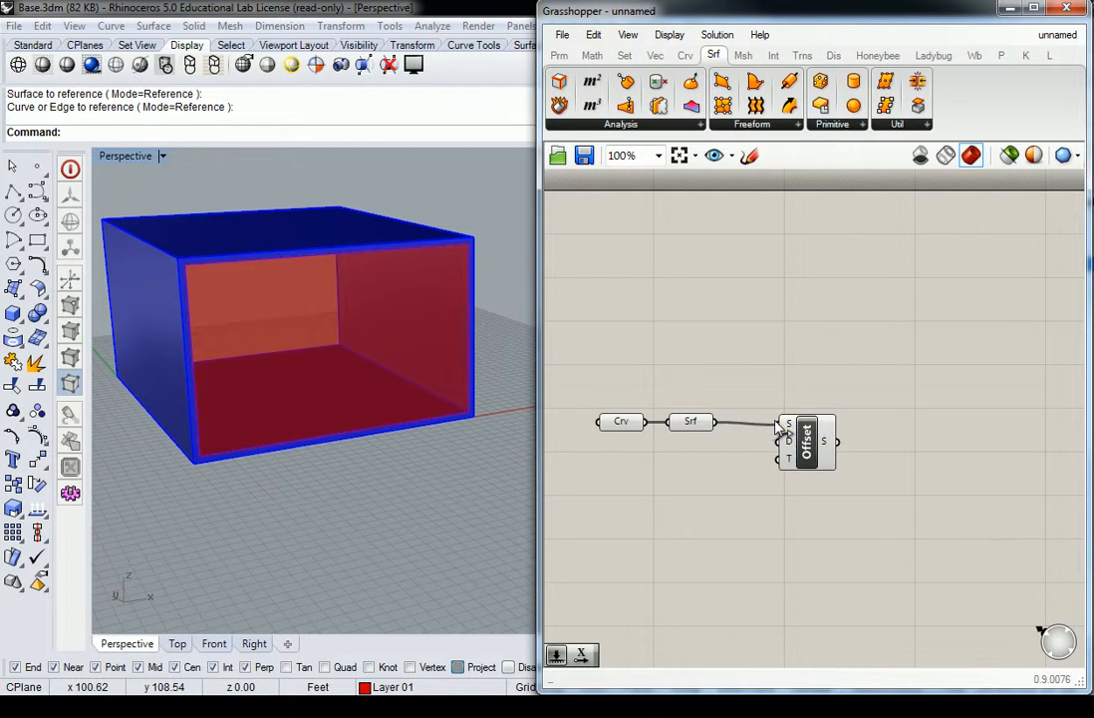
Maximize the Right view in Rhino and frame the front end of the box.
{"action": "double_click", "coordinate": [137, 157]}
{"action": "double_click", "coordinate": [488, 399]}
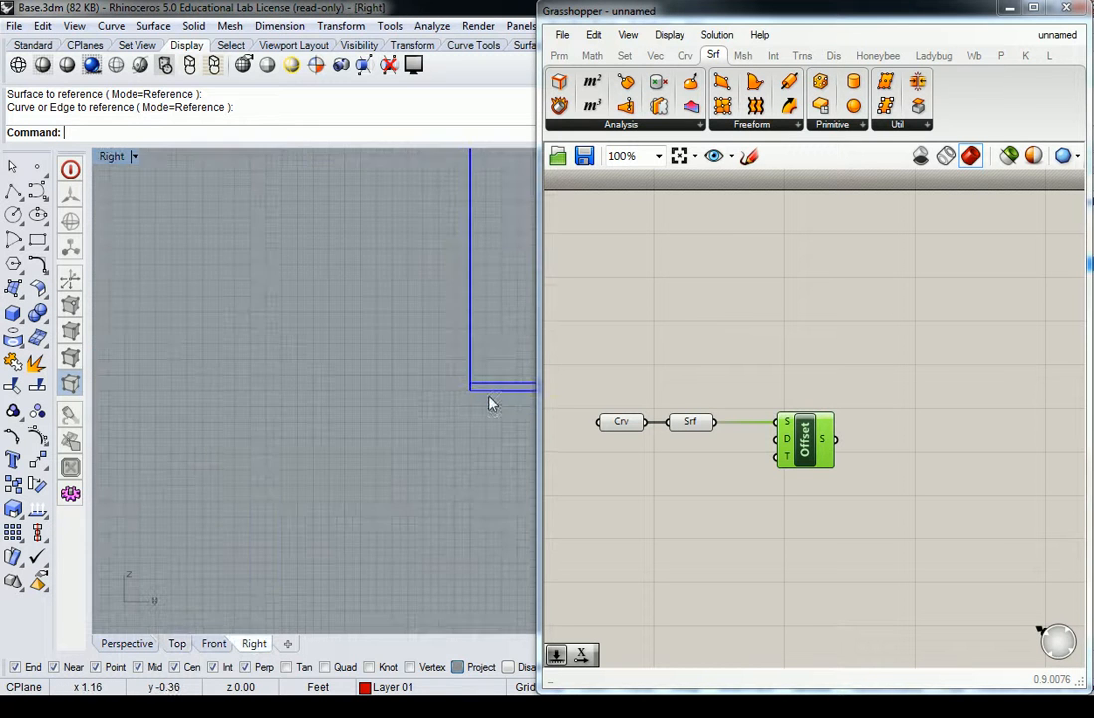
{"action": "right_click_drag", "start_coordinate": [445, 374], "coordinate": [276, 482]}
{"action": "scroll", "coordinate": [278, 485], "scroll_direction": "down", "scroll_amount": 6}
{"action": "right_click_drag", "start_coordinate": [409, 448], "coordinate": [345, 441]}
{"action": "scroll", "coordinate": [225, 415], "scroll_direction": "up", "scroll_amount": 8}
{"action": "scroll", "coordinate": [225, 420], "scroll_direction": "up", "scroll_amount": 1}
Create a number slider from 0 to 1 with the value 0.55 and connect it to Offset's distance input.
{"action": "right_click_drag", "start_coordinate": [613, 472], "coordinate": [689, 441]}
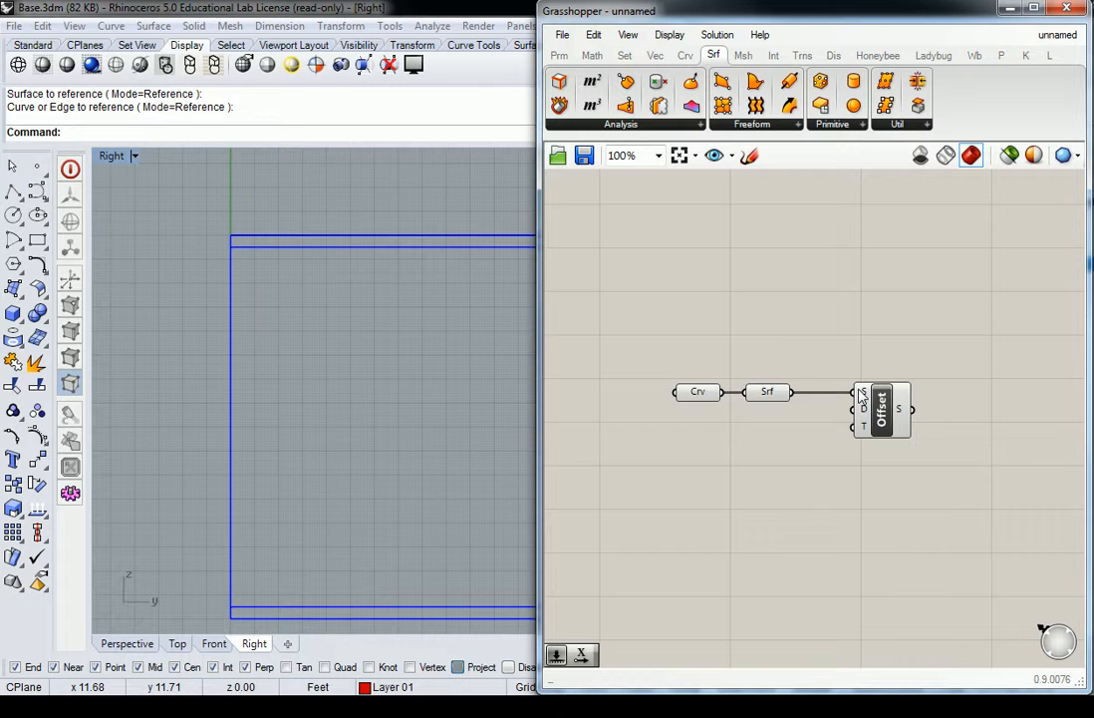
{"action": "double_click", "coordinate": [688, 442]}
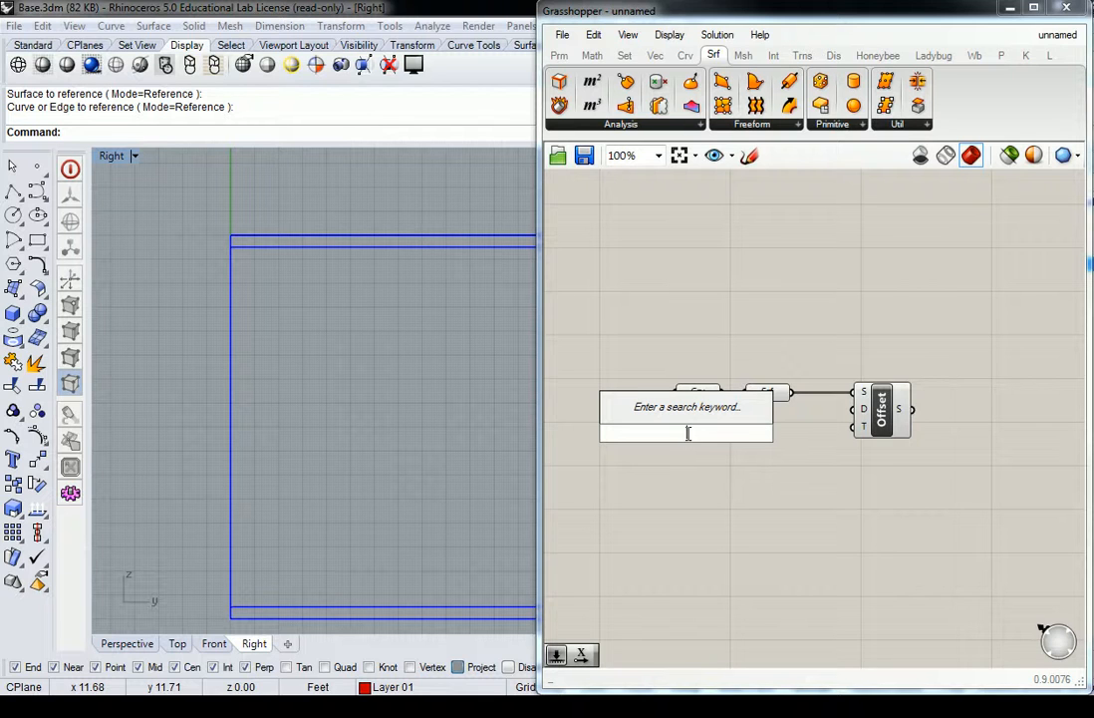
{"action": "type", "text": "0"}
{"action": "key", "text": "Return"}
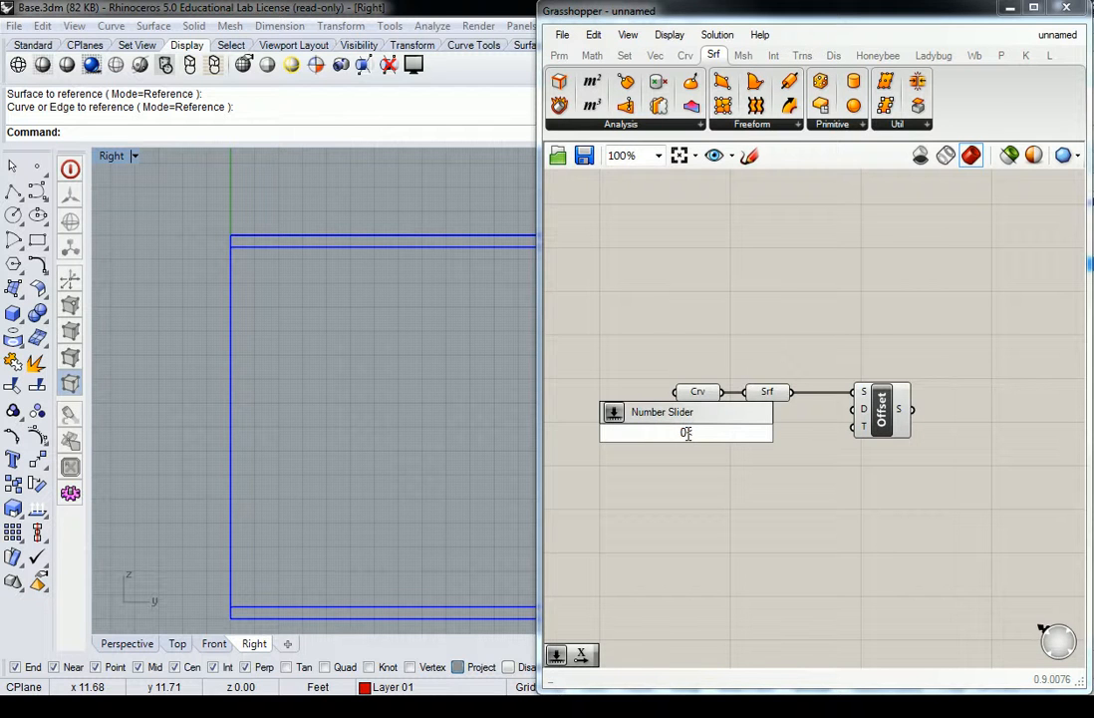
{"action": "type", "text": "<.55<1"}
{"action": "key", "text": "Return"}
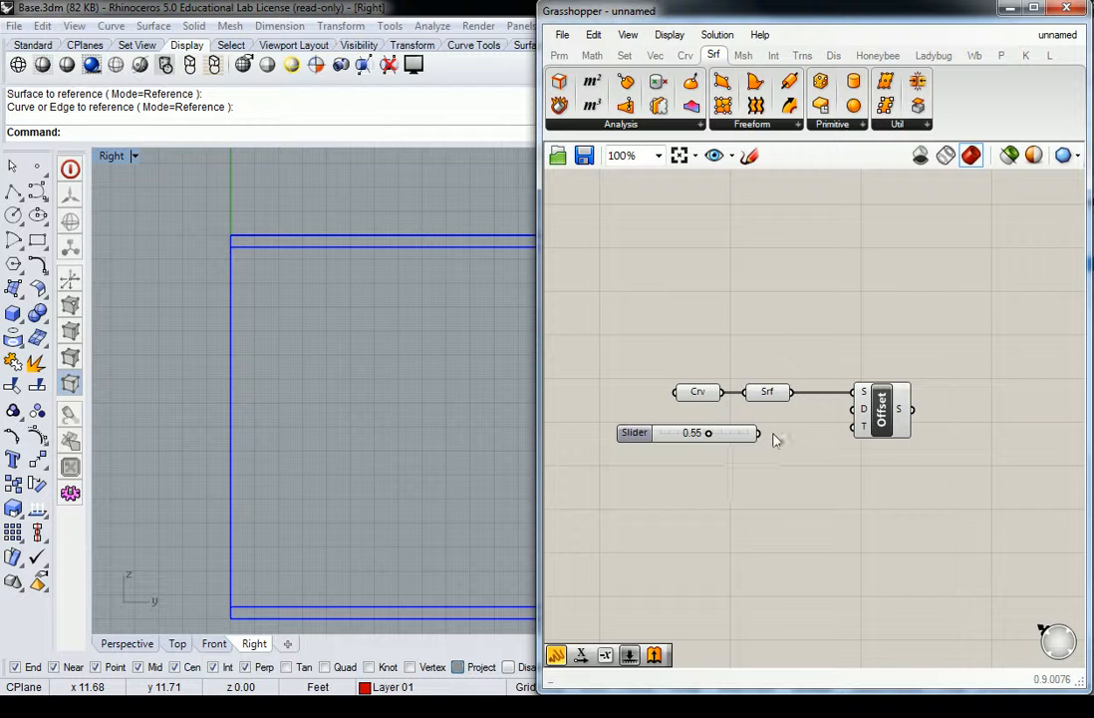
{"action": "left_click_drag", "start_coordinate": [761, 435], "coordinate": [855, 409]}
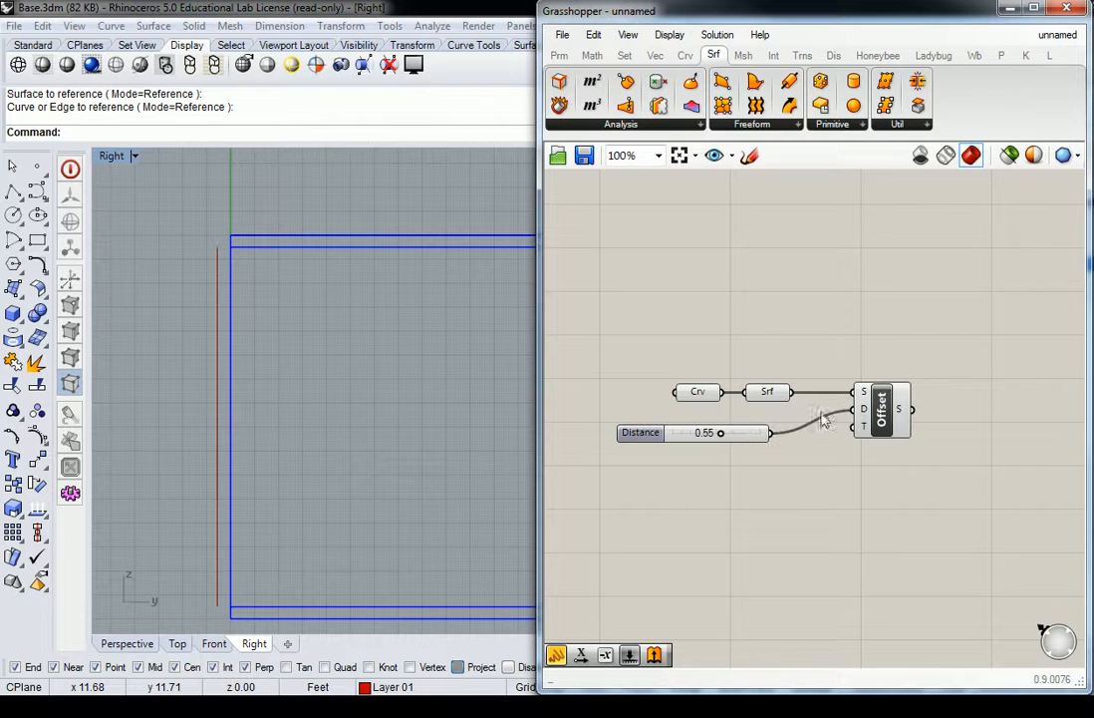
Set the Distance slider to 0.51 and move it closer to the Offset component.
{"action": "left_click_drag", "start_coordinate": [720, 435], "coordinate": [716, 437]}
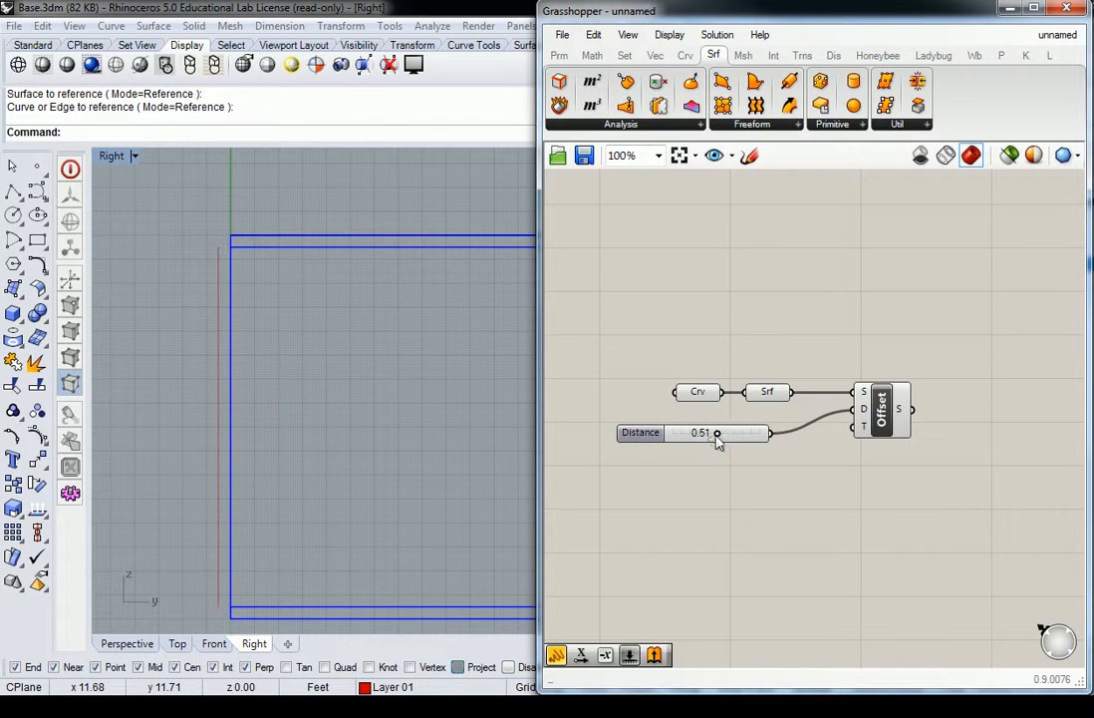
{"action": "right_click_drag", "start_coordinate": [271, 317], "coordinate": [292, 311]}
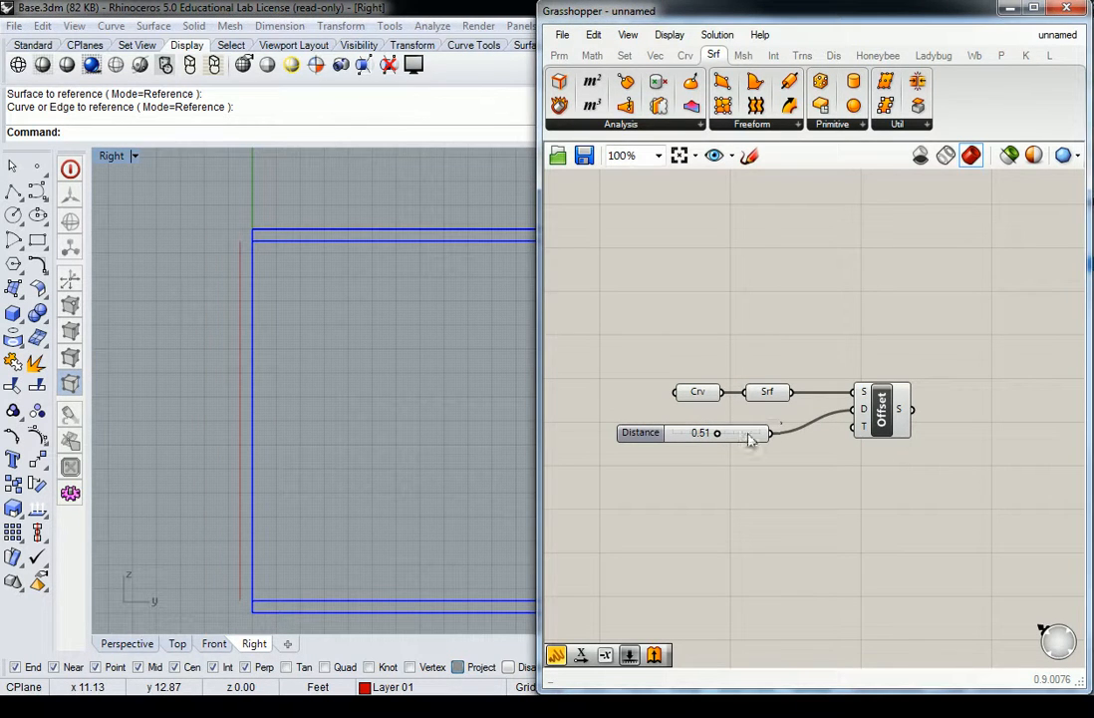
{"action": "left_click_drag", "start_coordinate": [750, 439], "coordinate": [771, 428]}
{"action": "right_click_drag", "start_coordinate": [229, 276], "coordinate": [242, 280]}
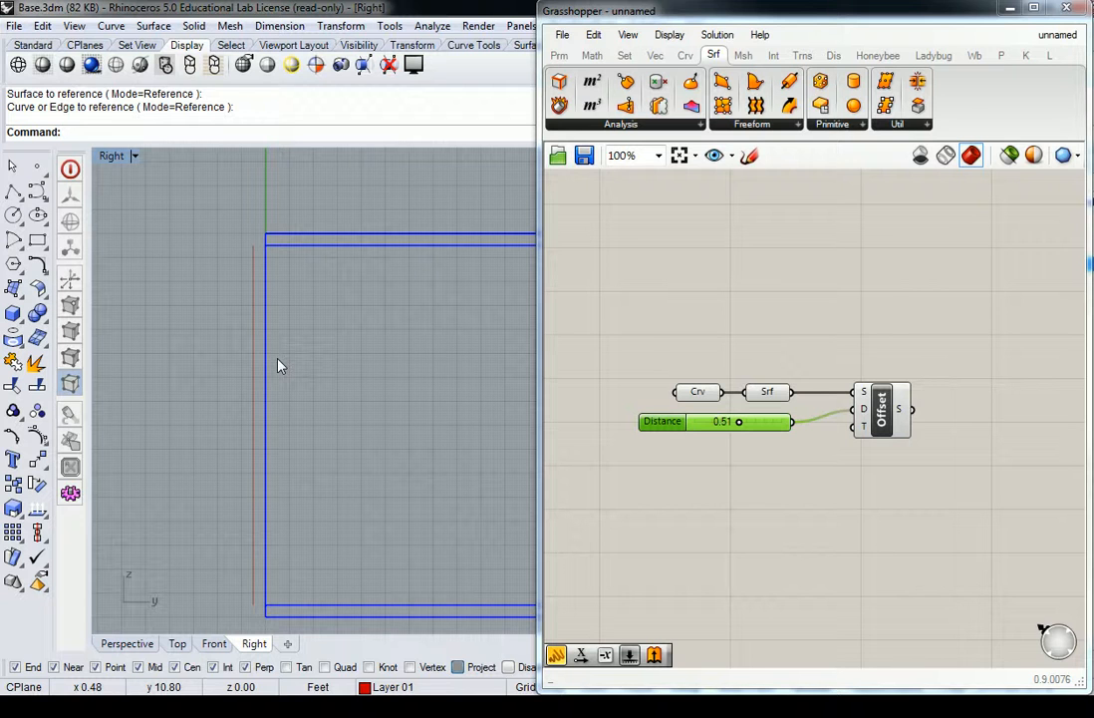
{"action": "left_click", "coordinate": [775, 325]}
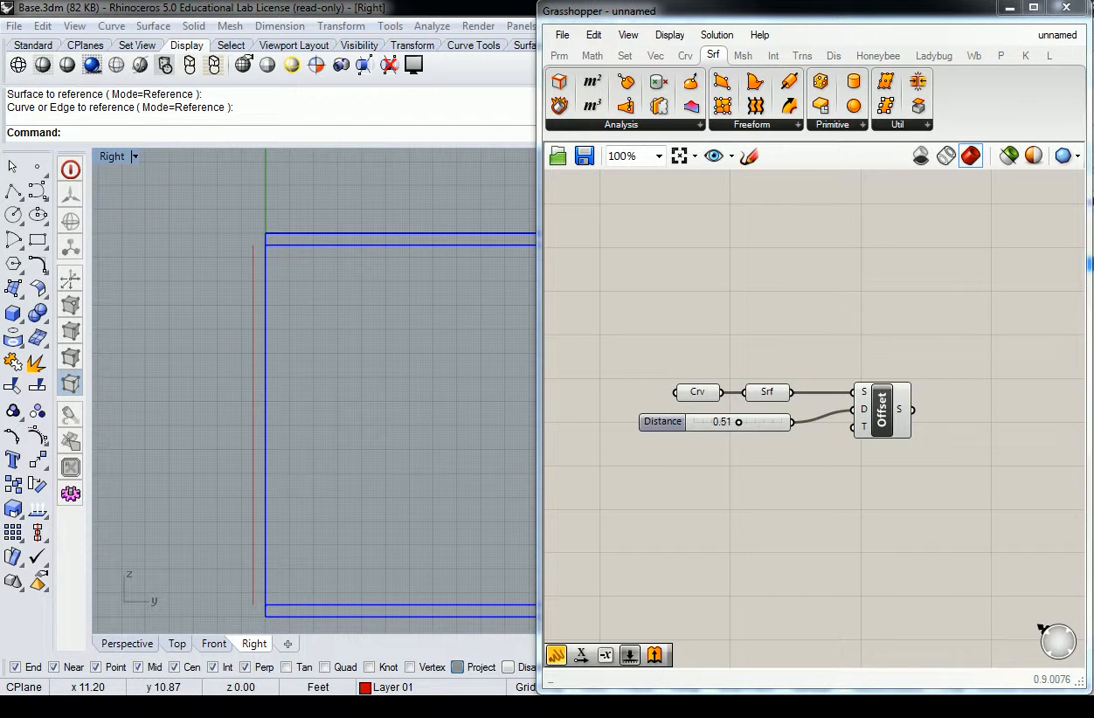
Place an Isotrim component beyond Offset and a Divide Domain² component below and between them.
{"action": "right_click_drag", "start_coordinate": [954, 326], "coordinate": [769, 310]}
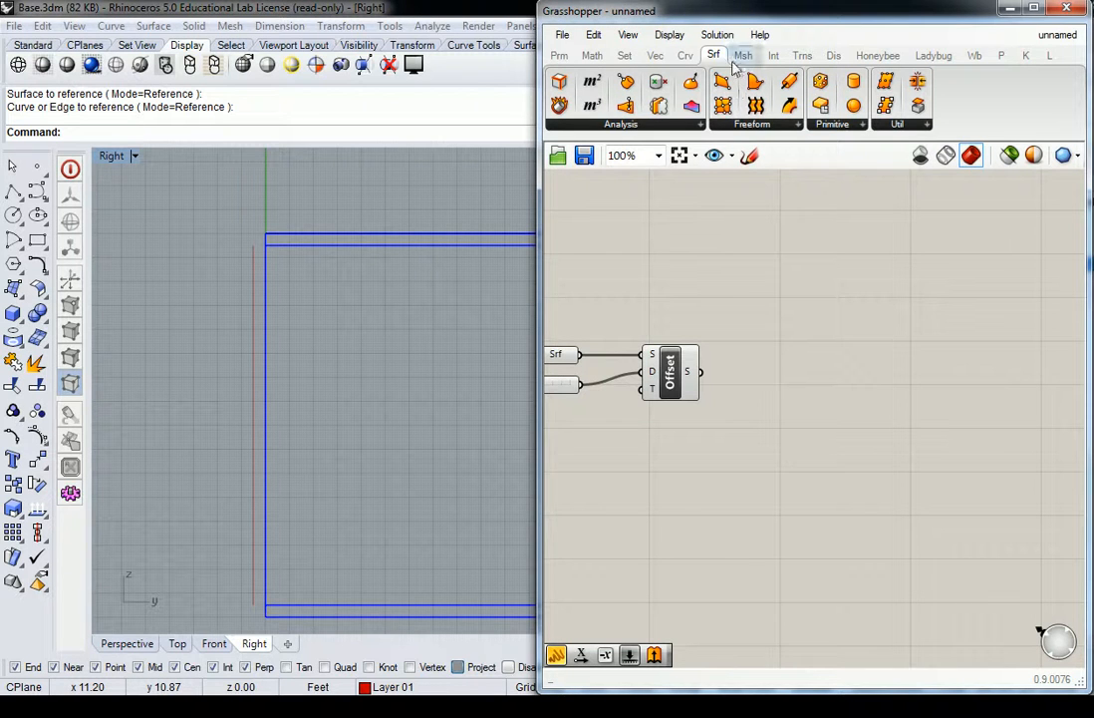
{"action": "left_click", "coordinate": [901, 125]}
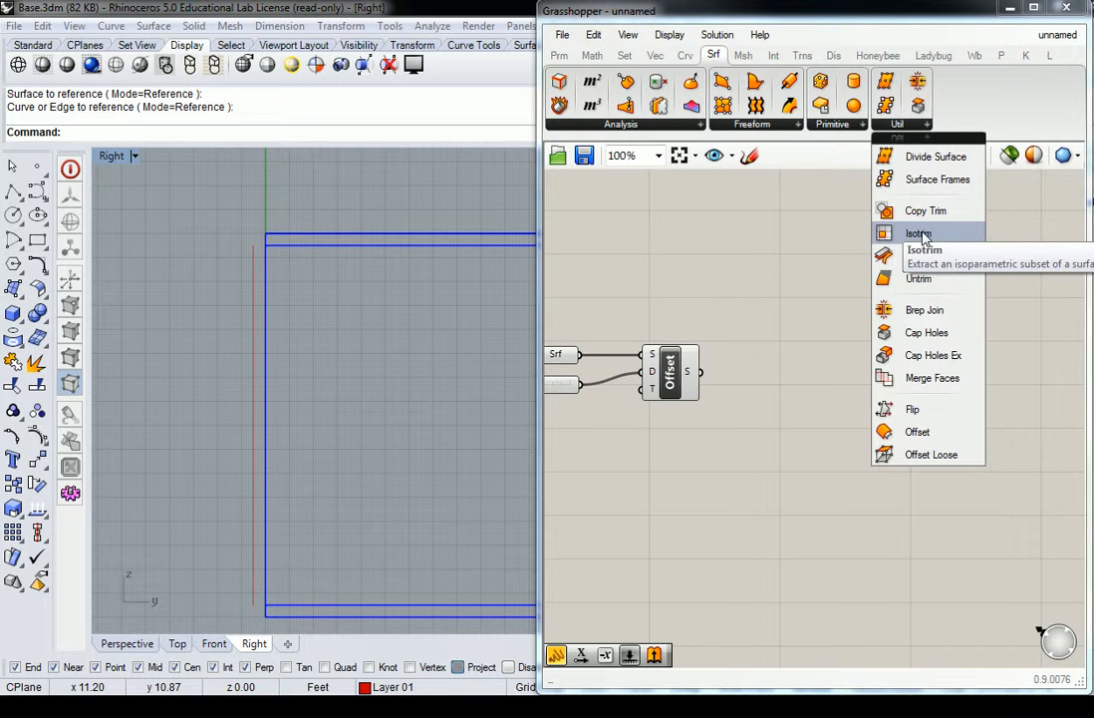
{"action": "left_click_drag", "start_coordinate": [921, 235], "coordinate": [820, 389]}
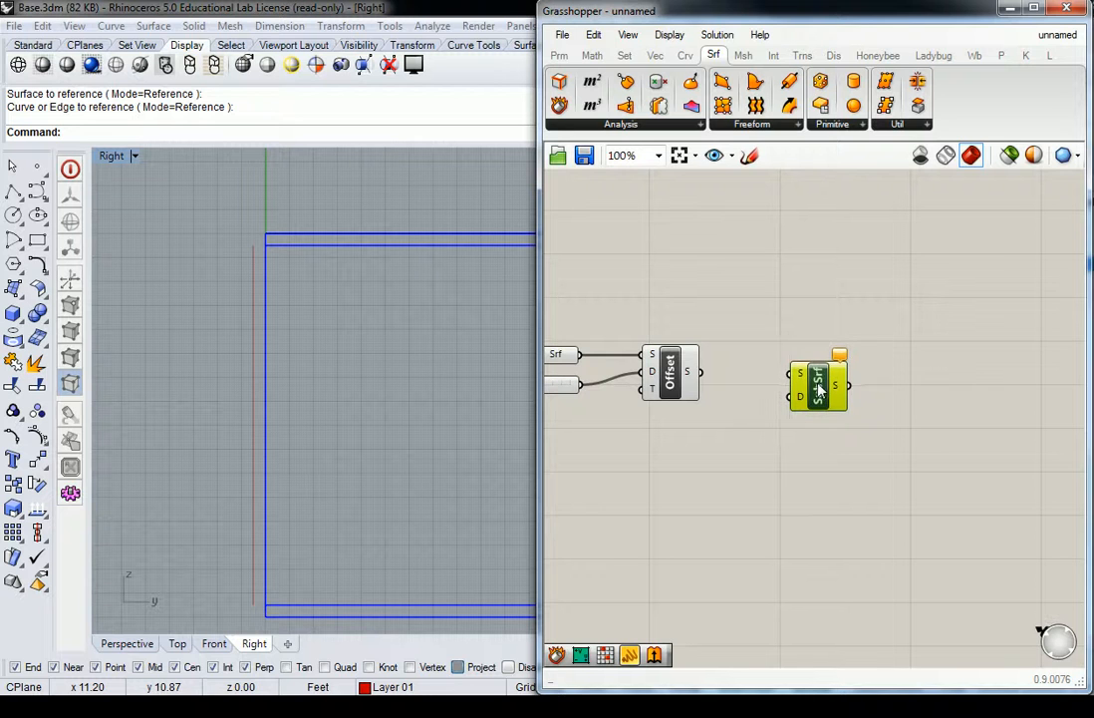
{"action": "left_click", "coordinate": [592, 55]}
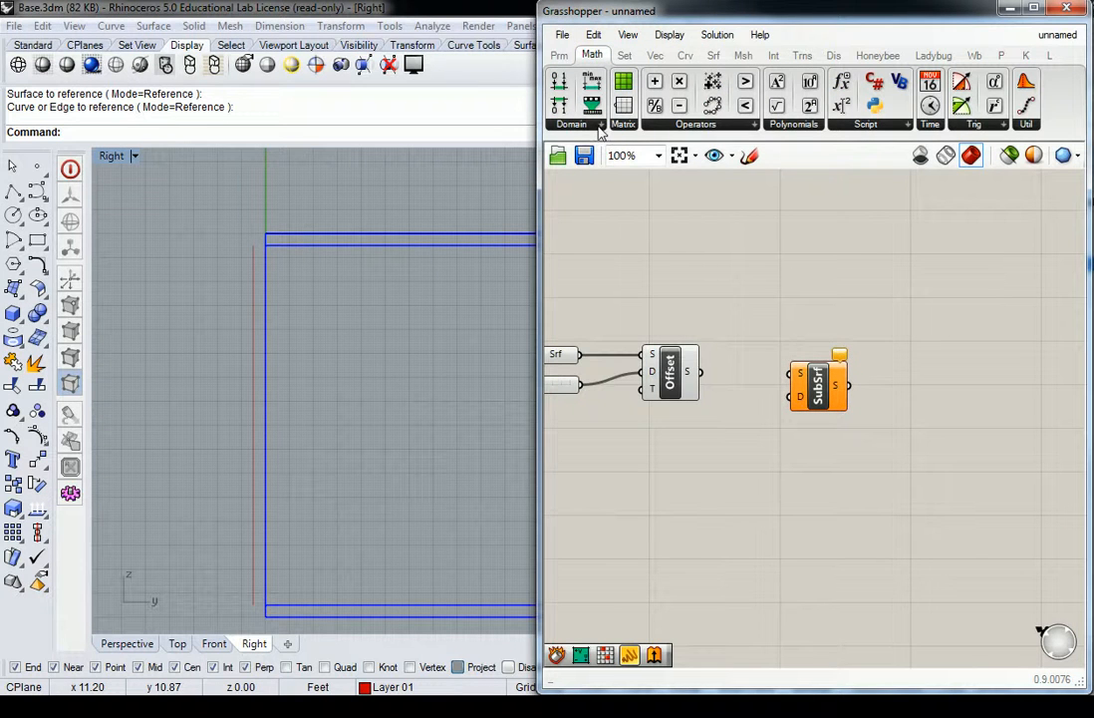
{"action": "left_click", "coordinate": [598, 129]}
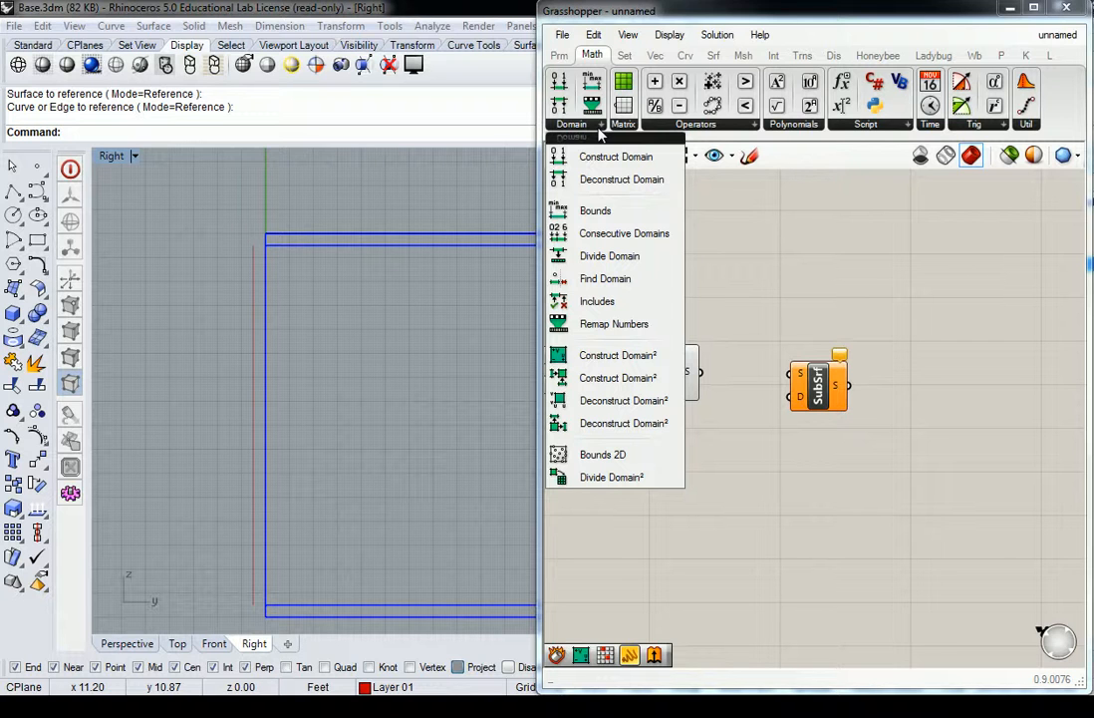
{"action": "left_click", "coordinate": [588, 477]}
{"action": "left_click", "coordinate": [769, 451]}
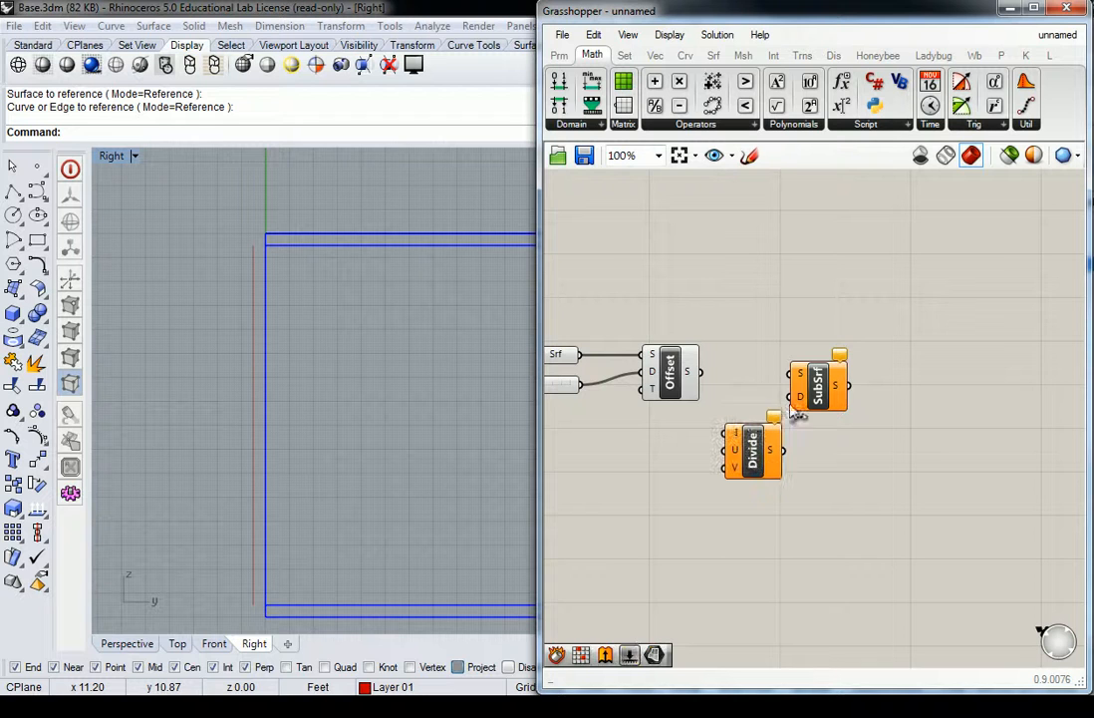
Connect the Offset surface to Divide Domain² and to SubSrf's surface input, with Divide's segments feeding SubSrf's domain input.
{"action": "right_click_drag", "start_coordinate": [712, 399], "coordinate": [803, 410]}
{"action": "left_click_drag", "start_coordinate": [788, 378], "coordinate": [881, 395]}
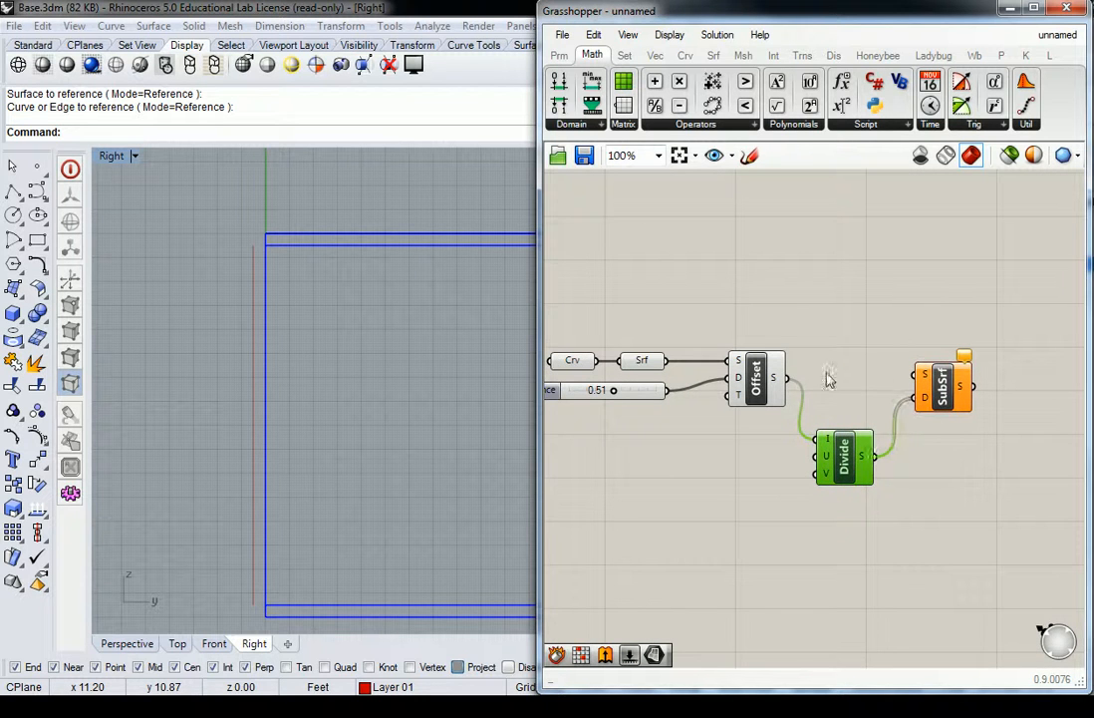
{"action": "left_click_drag", "start_coordinate": [788, 377], "coordinate": [915, 374]}
Adjust the placement of the Divide Domain² and SubSrf components so the wired definition is neatly laid out.
{"action": "left_click_drag", "start_coordinate": [862, 457], "coordinate": [874, 451]}
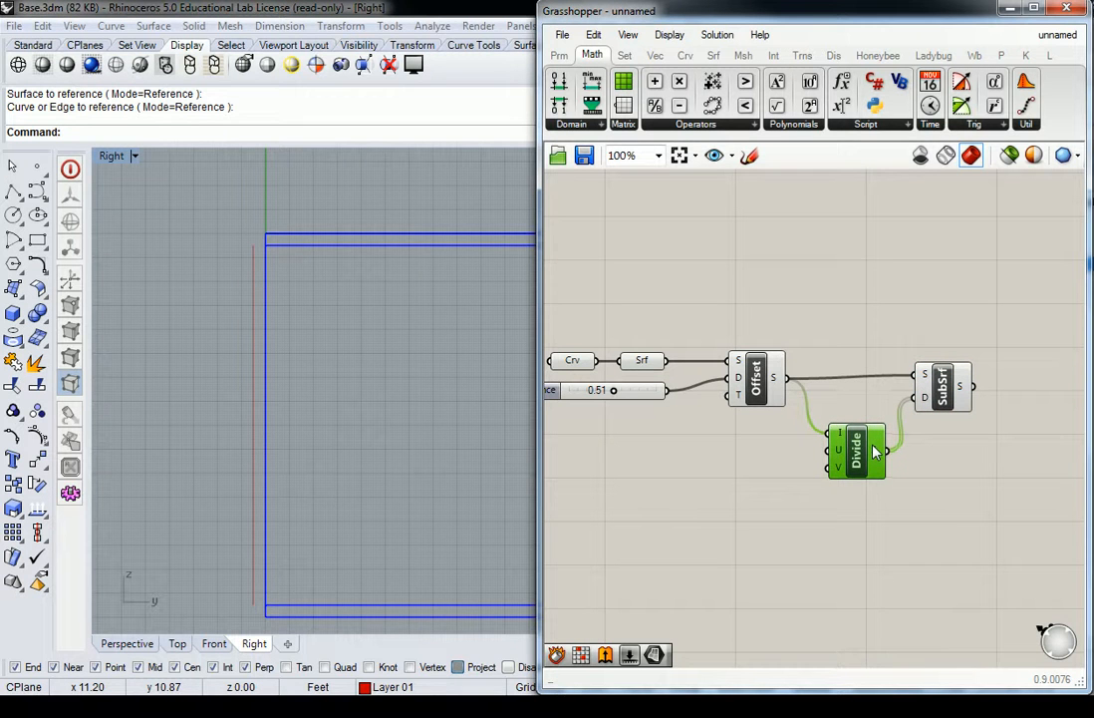
{"action": "mouse_move", "coordinate": [873, 447]}
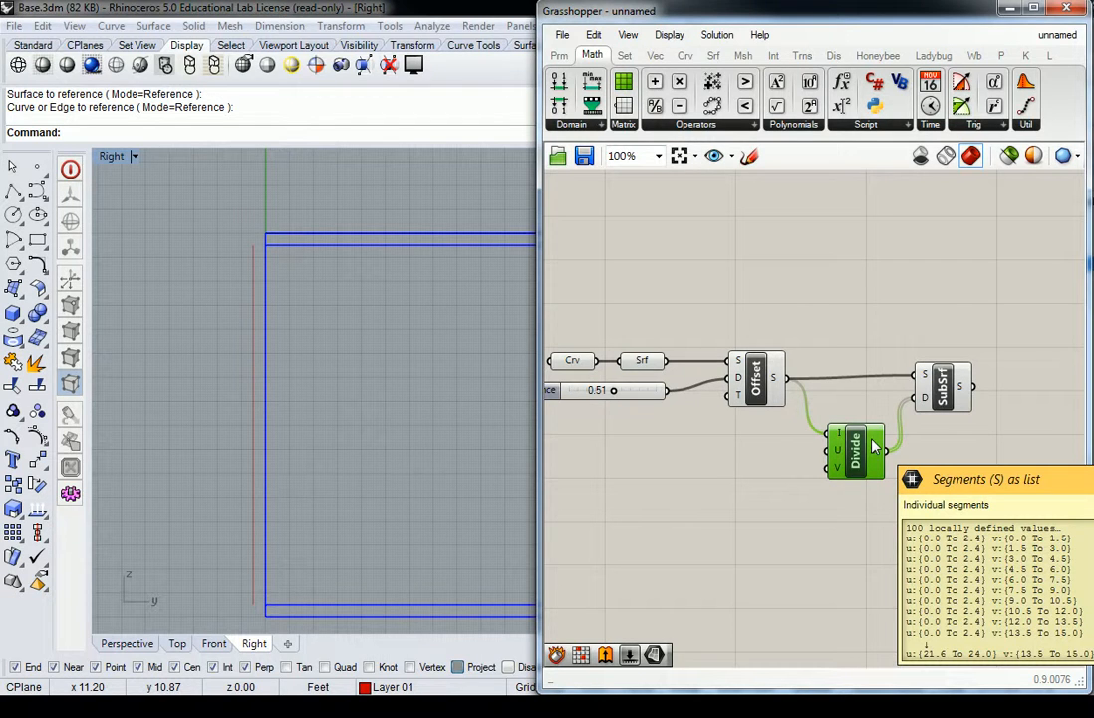
{"action": "left_click", "coordinate": [746, 481]}
{"action": "right_click_drag", "start_coordinate": [745, 481], "coordinate": [793, 473]}
{"action": "left_click_drag", "start_coordinate": [991, 382], "coordinate": [992, 386]}
{"action": "left_click", "coordinate": [925, 323]}
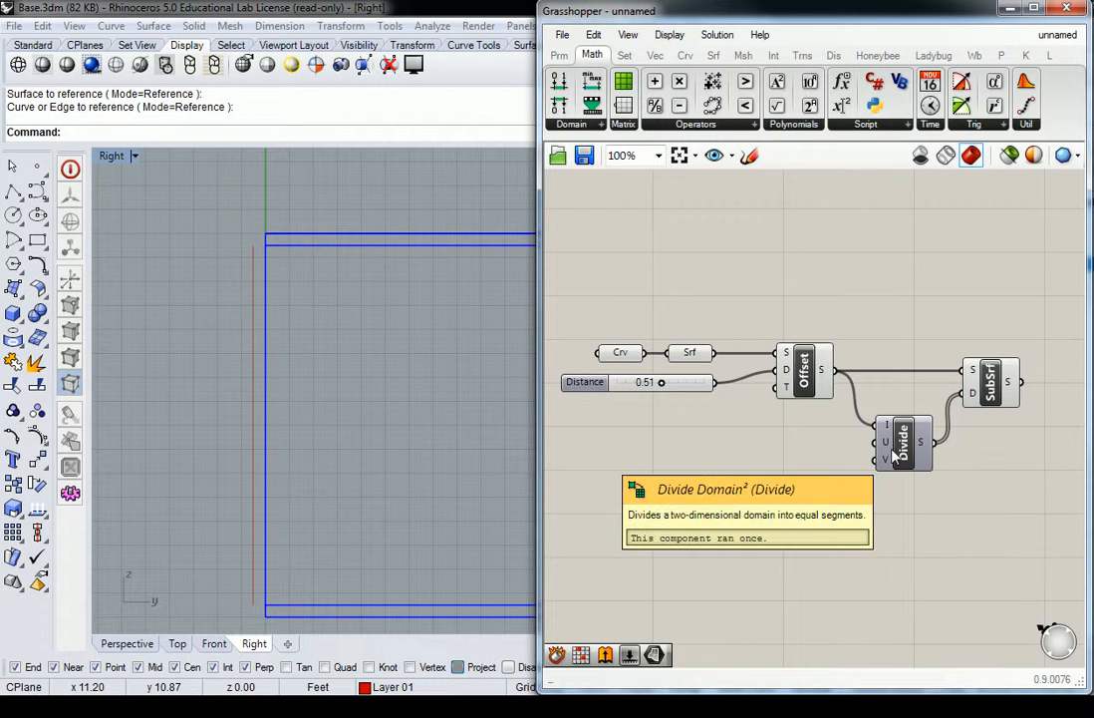
Add a number slider ranging from 0 to 25 before Divide and connect it to Divide's U input.
{"action": "double_click", "coordinate": [721, 454]}
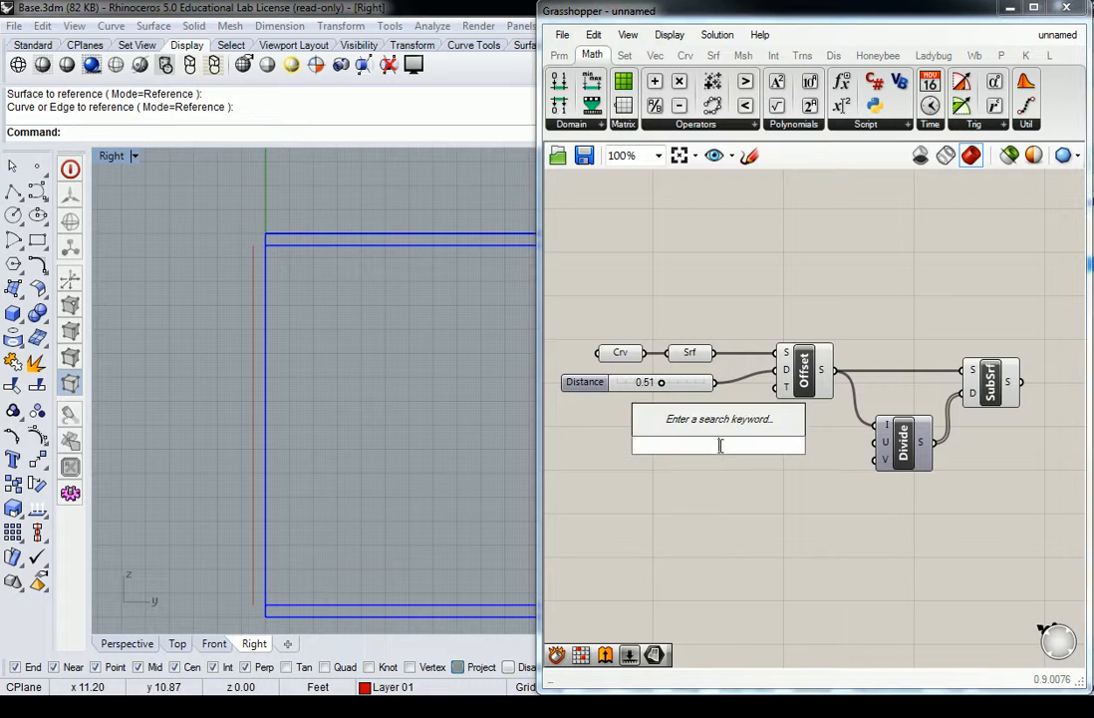
{"action": "type", "text": "0.25"}
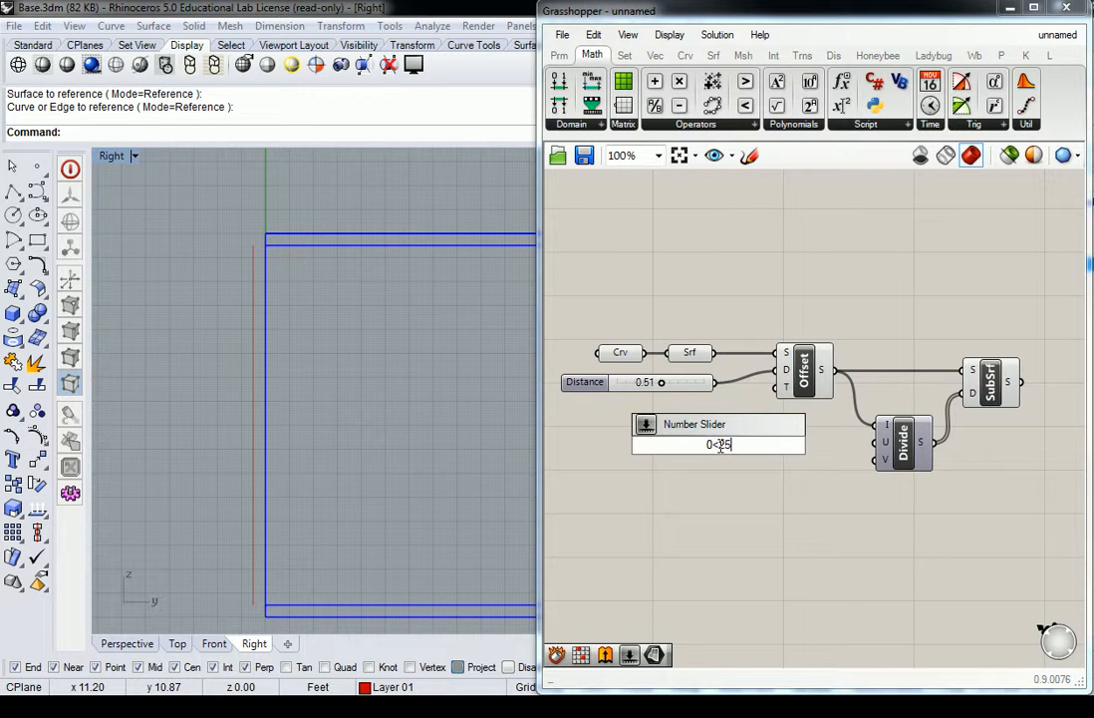
{"action": "key", "text": "Return"}
{"action": "left_click", "coordinate": [780, 447]}
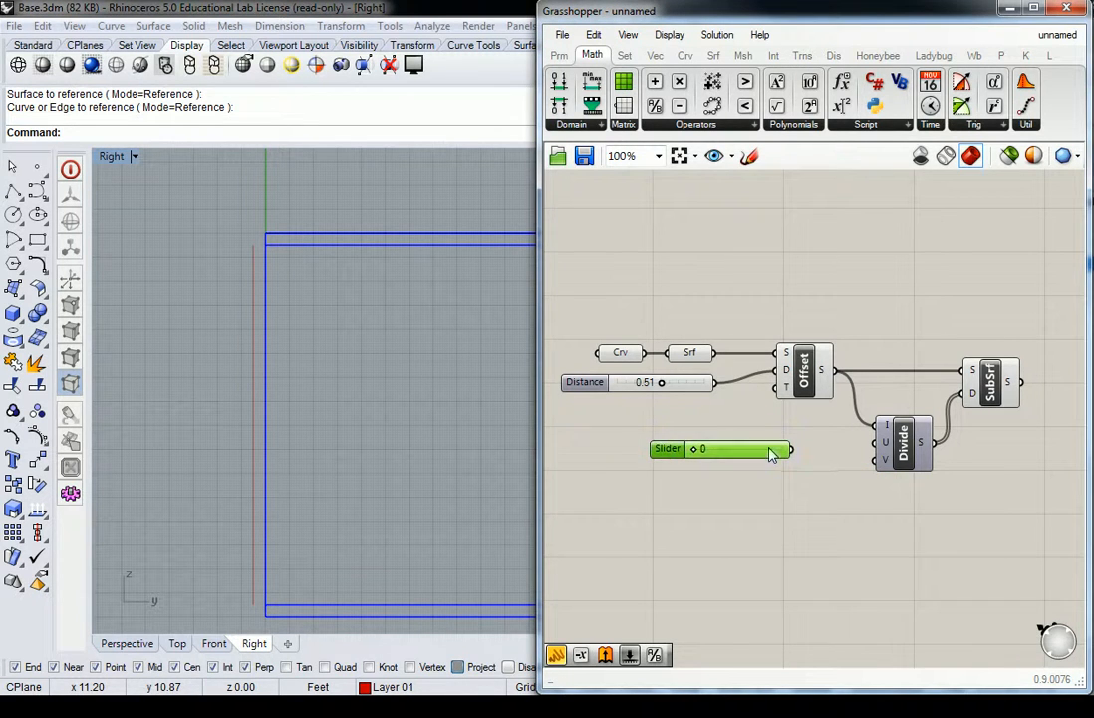
{"action": "left_click_drag", "start_coordinate": [798, 449], "coordinate": [879, 444]}
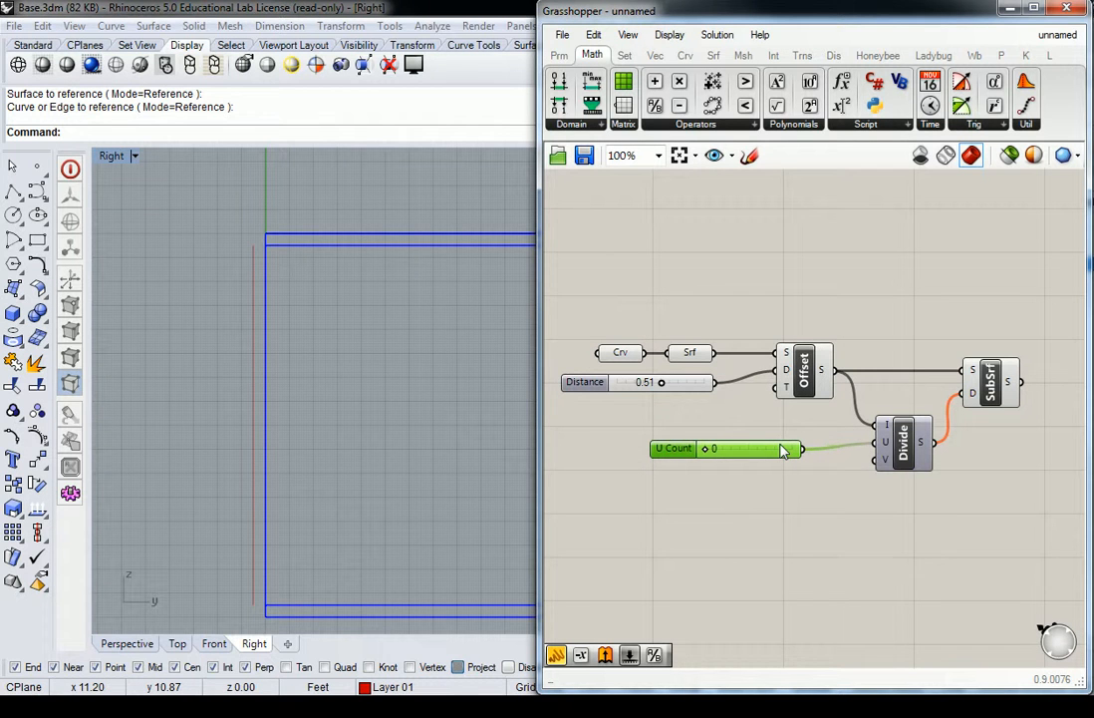
Duplicate the U Count slider just below the original and connect the copy to Divide's V input.
{"action": "key", "text": "ctrl+c"}
{"action": "key", "text": "ctrl+v"}
{"action": "left_click_drag", "start_coordinate": [781, 455], "coordinate": [879, 460]}
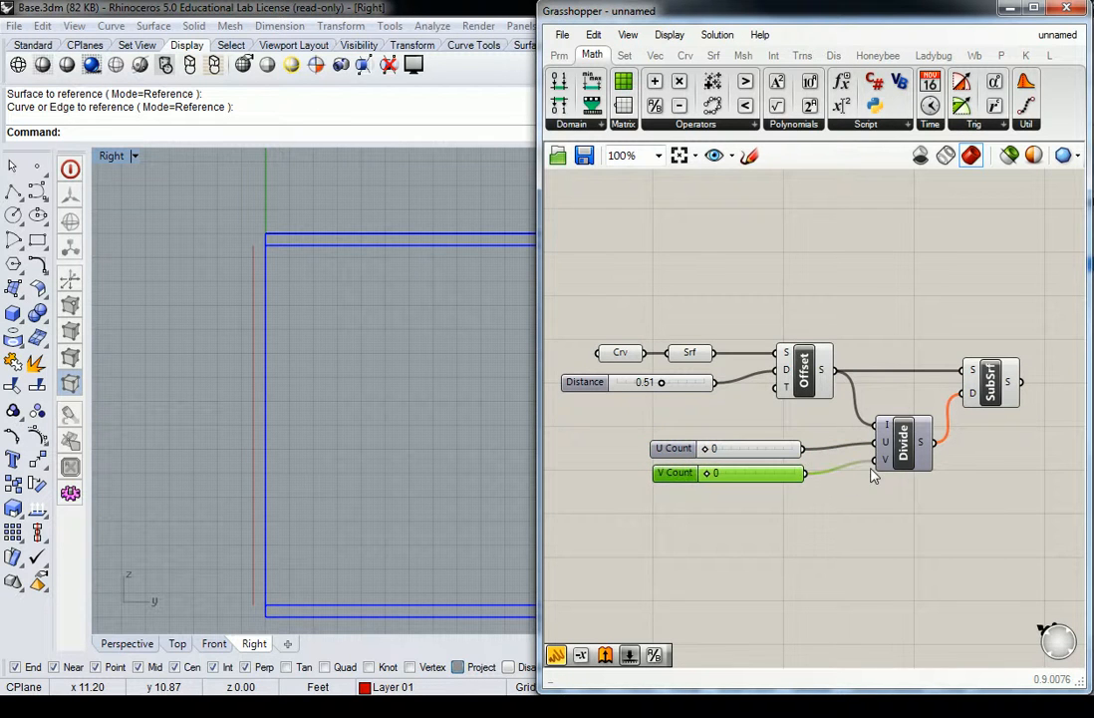
Show the model in the Perspective view and set U Count to 1 and V Count to 14.
{"action": "double_click", "coordinate": [112, 156]}
{"action": "double_click", "coordinate": [503, 159]}
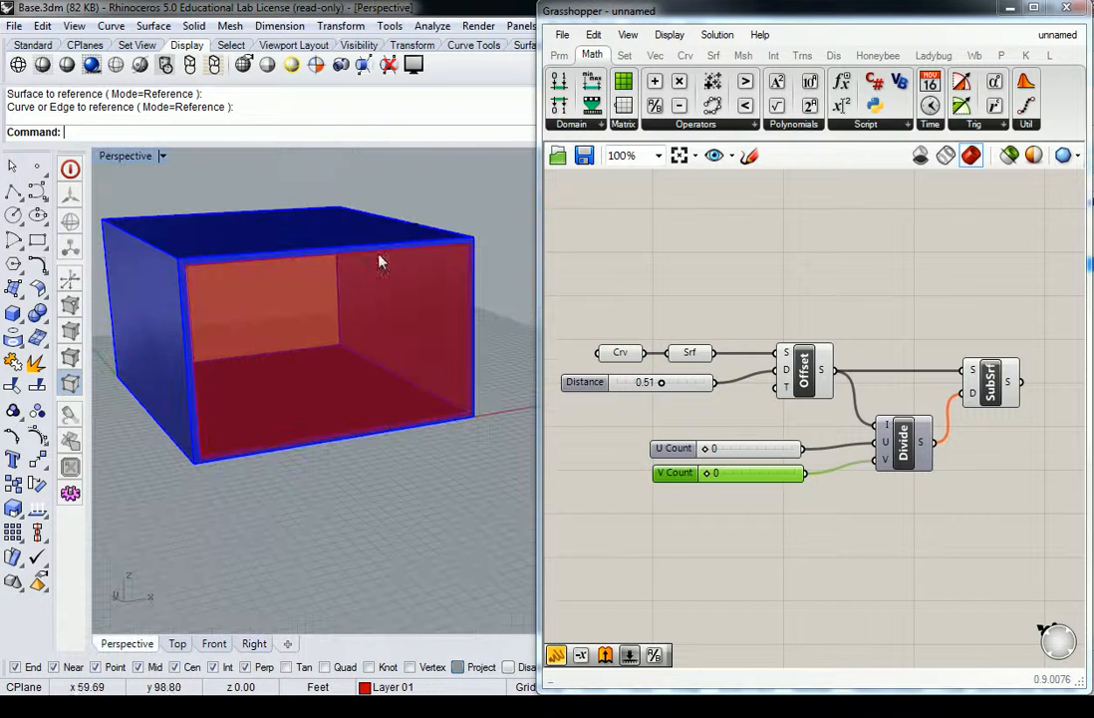
{"action": "scroll", "coordinate": [317, 286], "scroll_direction": "up", "scroll_amount": 3}
{"action": "scroll", "coordinate": [330, 290], "scroll_direction": "down", "scroll_amount": 2}
{"action": "left_click_drag", "start_coordinate": [703, 449], "coordinate": [716, 475]}
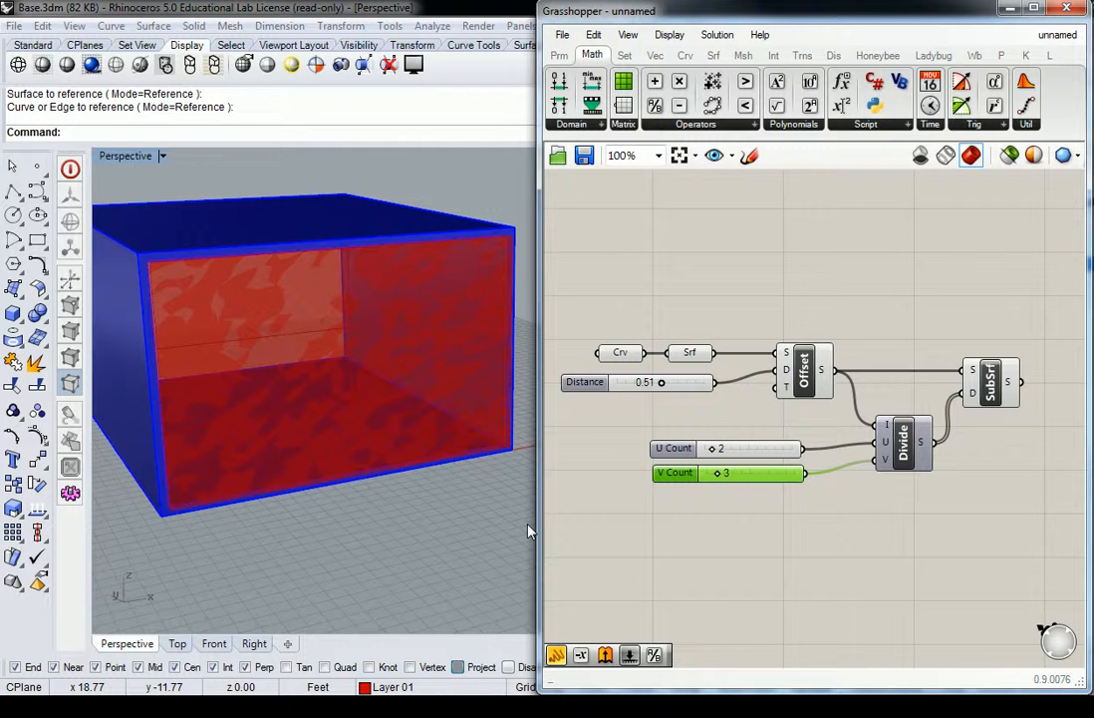
{"action": "left_click_drag", "start_coordinate": [713, 448], "coordinate": [708, 450]}
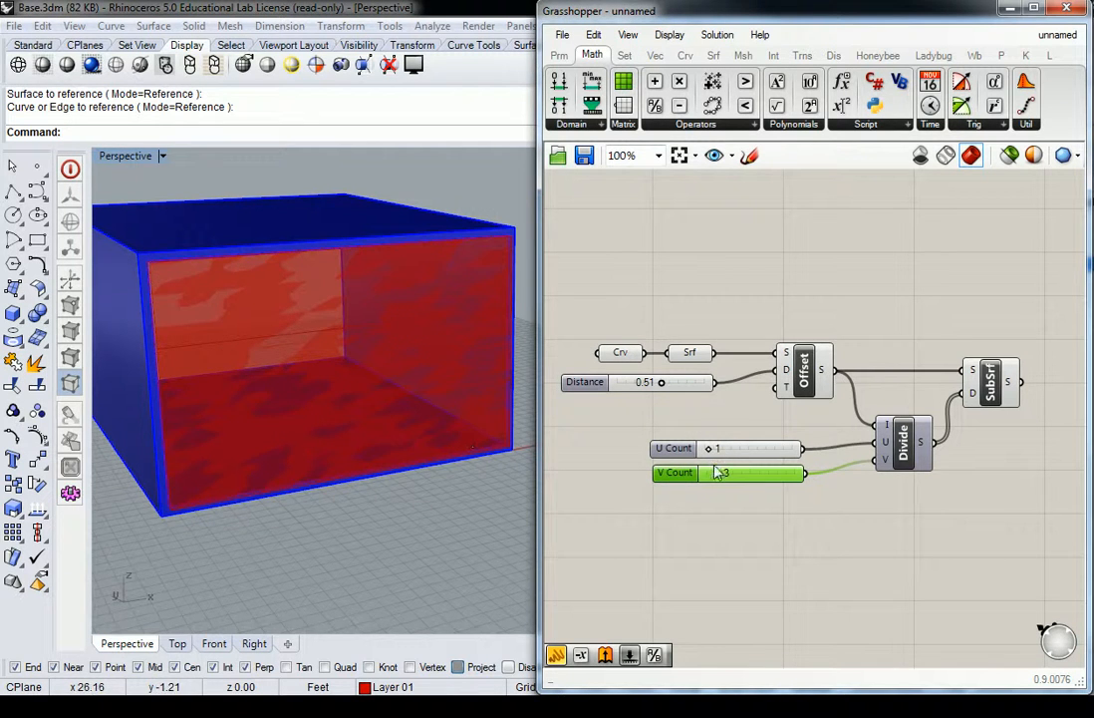
{"action": "left_click_drag", "start_coordinate": [719, 478], "coordinate": [760, 476]}
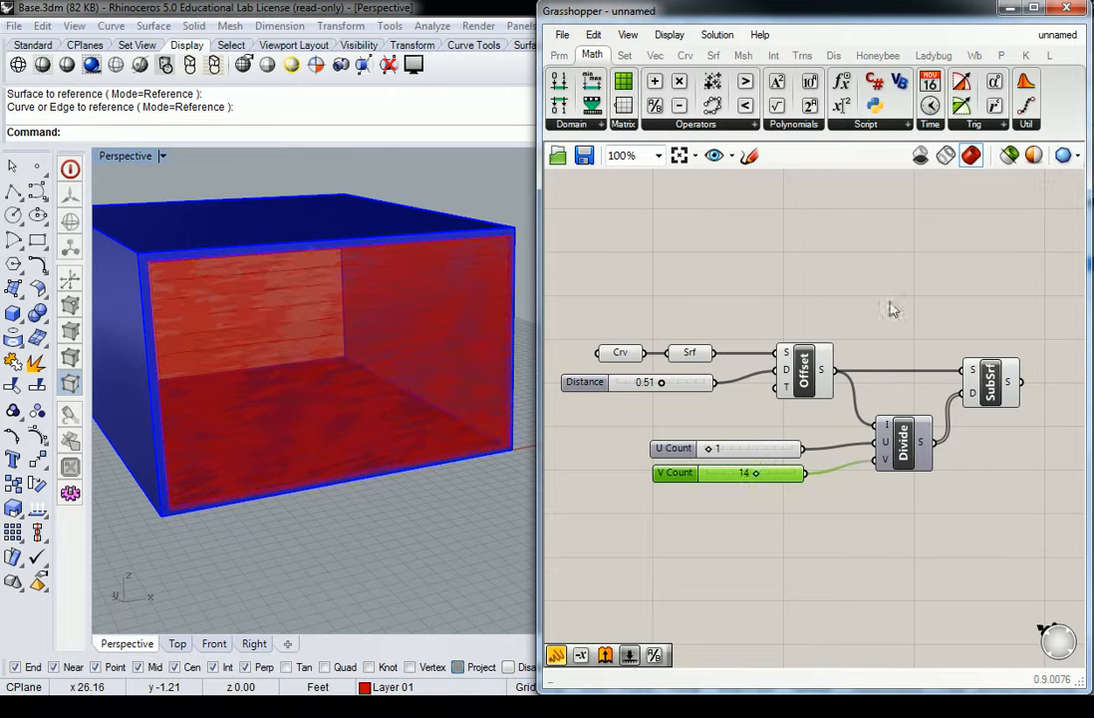
Turn off the preview of the Crv, Srf and Offset components so only the subdivided strips are displayed.
{"action": "left_click", "coordinate": [813, 369]}
{"action": "left_click", "coordinate": [884, 300]}
{"action": "left_click_drag", "start_coordinate": [882, 282], "coordinate": [654, 380]}
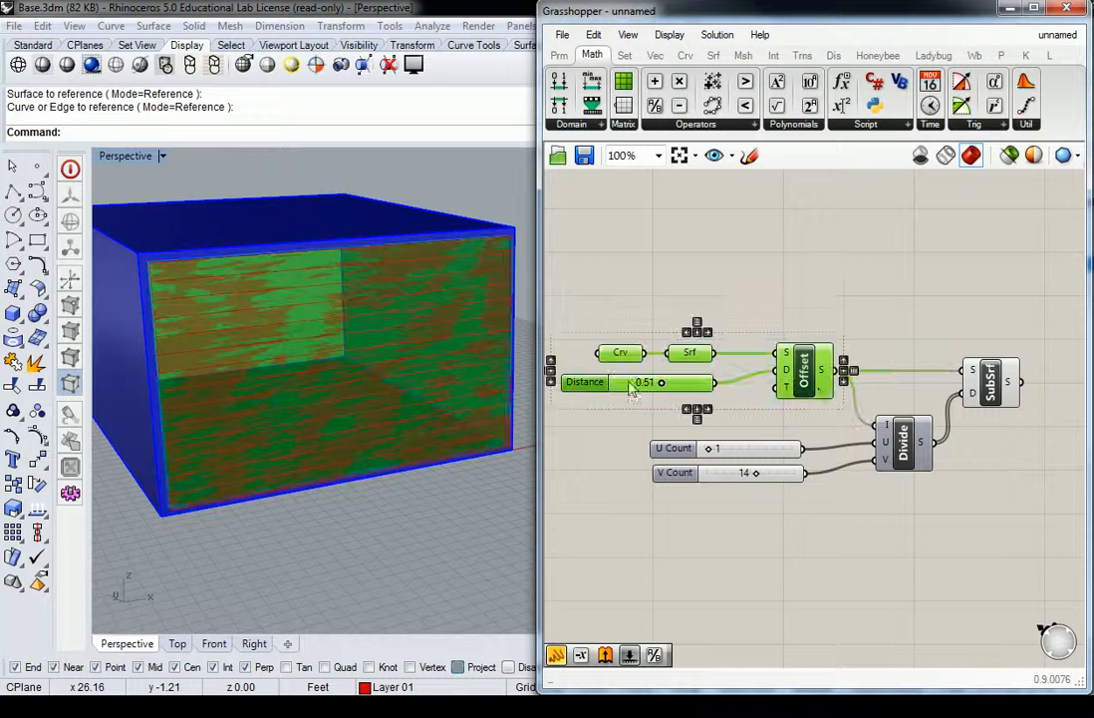
{"action": "middle_click", "coordinate": [813, 378]}
{"action": "left_click", "coordinate": [865, 322]}
{"action": "left_click", "coordinate": [854, 285]}
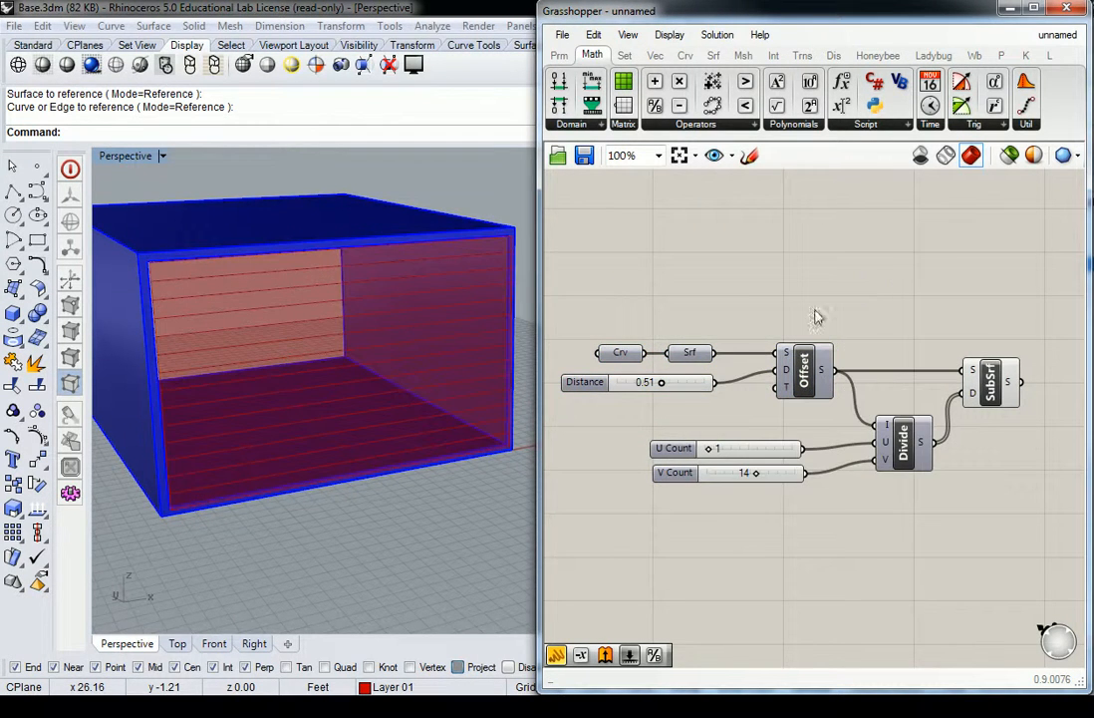
{"action": "right_click_drag", "start_coordinate": [451, 376], "coordinate": [456, 359]}
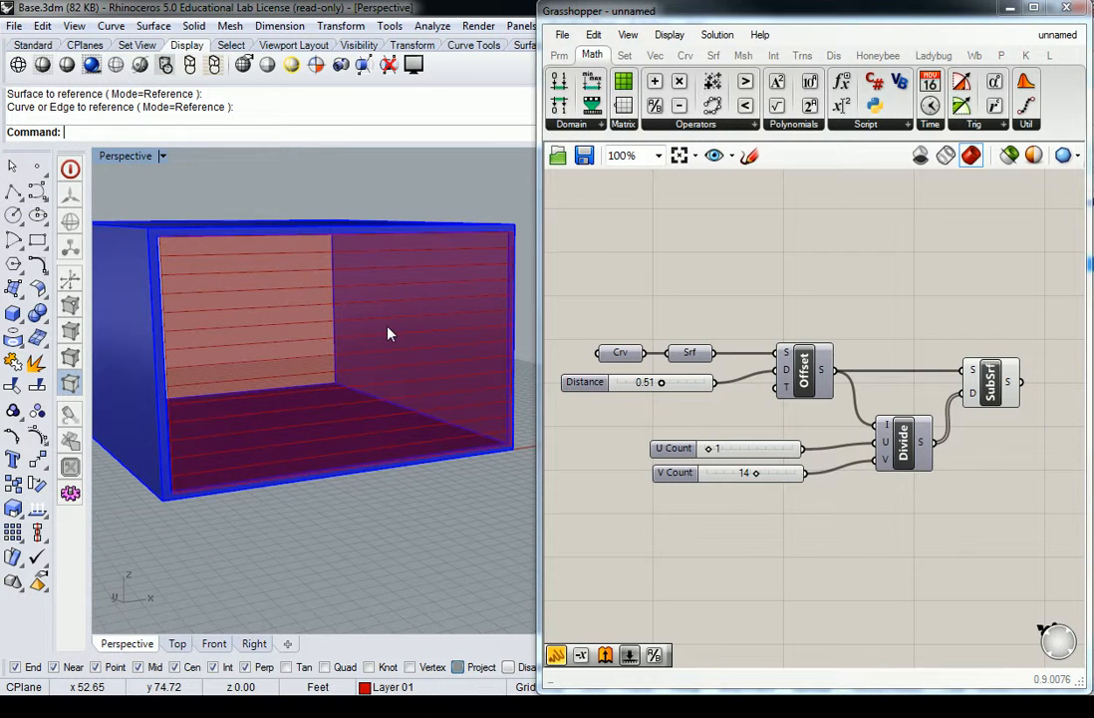
{"action": "right_click_drag", "start_coordinate": [390, 333], "coordinate": [384, 332]}
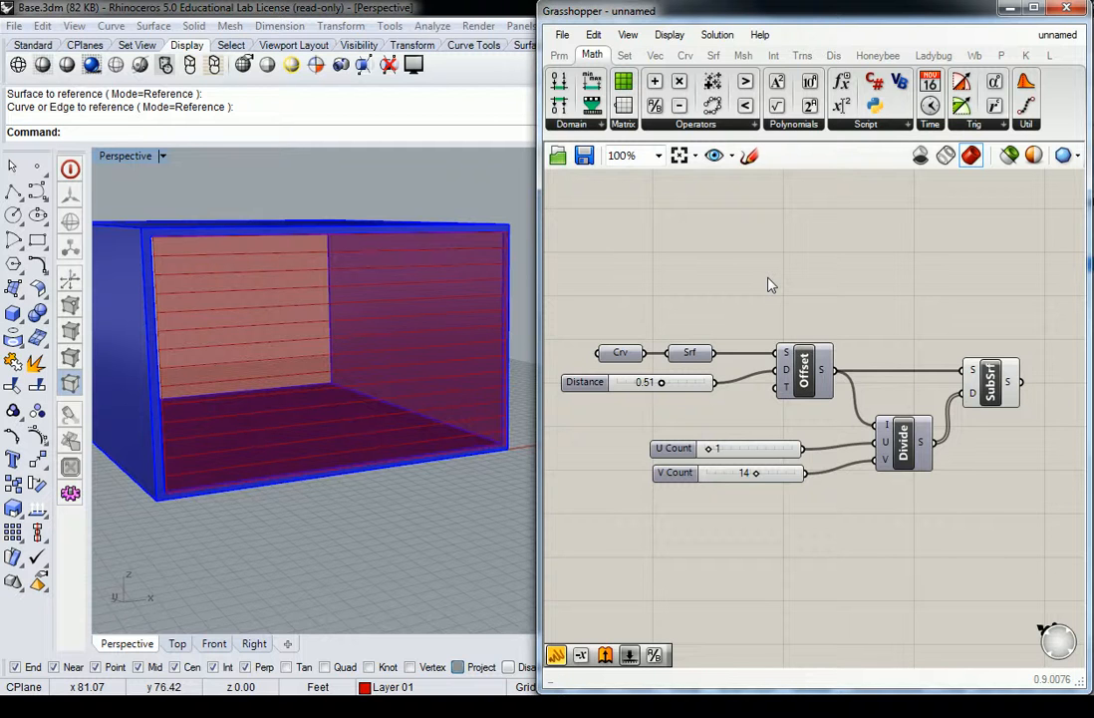
{"action": "right_click_drag", "start_coordinate": [909, 264], "coordinate": [887, 266]}
{"action": "left_click", "coordinate": [913, 397]}
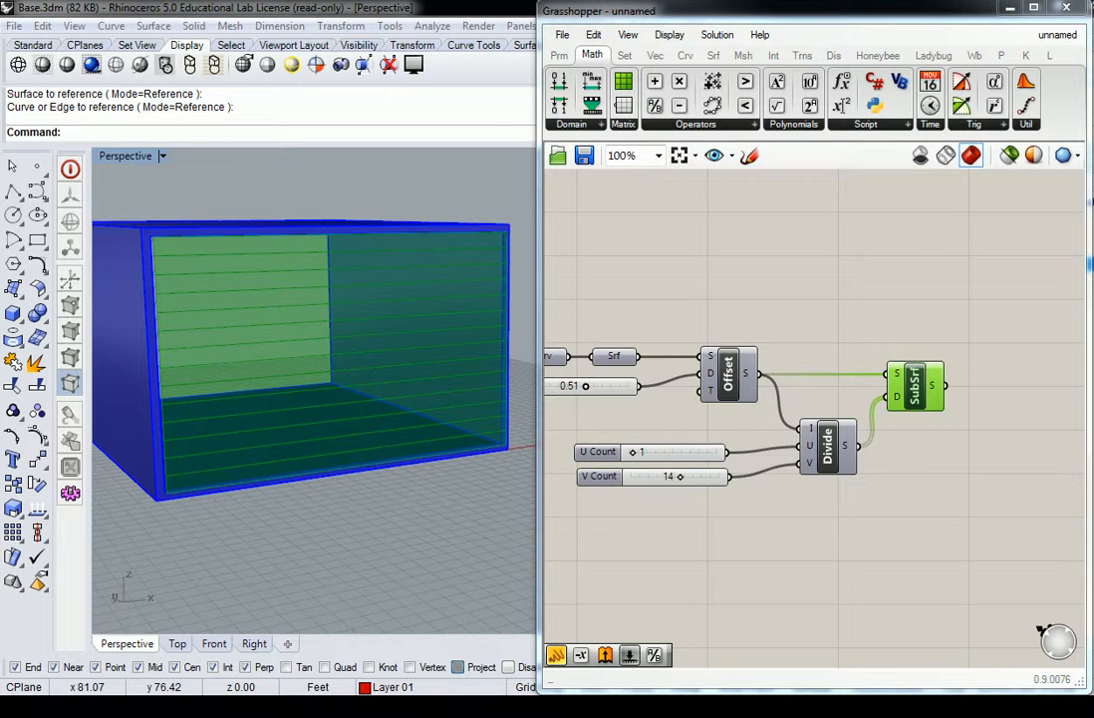
{"action": "left_click", "coordinate": [935, 298]}
Place a Deconstruct Brep component beyond SubSrf and connect SubSrf's surface output to its brep input.
{"action": "right_click_drag", "start_coordinate": [921, 308], "coordinate": [819, 293]}
{"action": "left_click", "coordinate": [714, 55]}
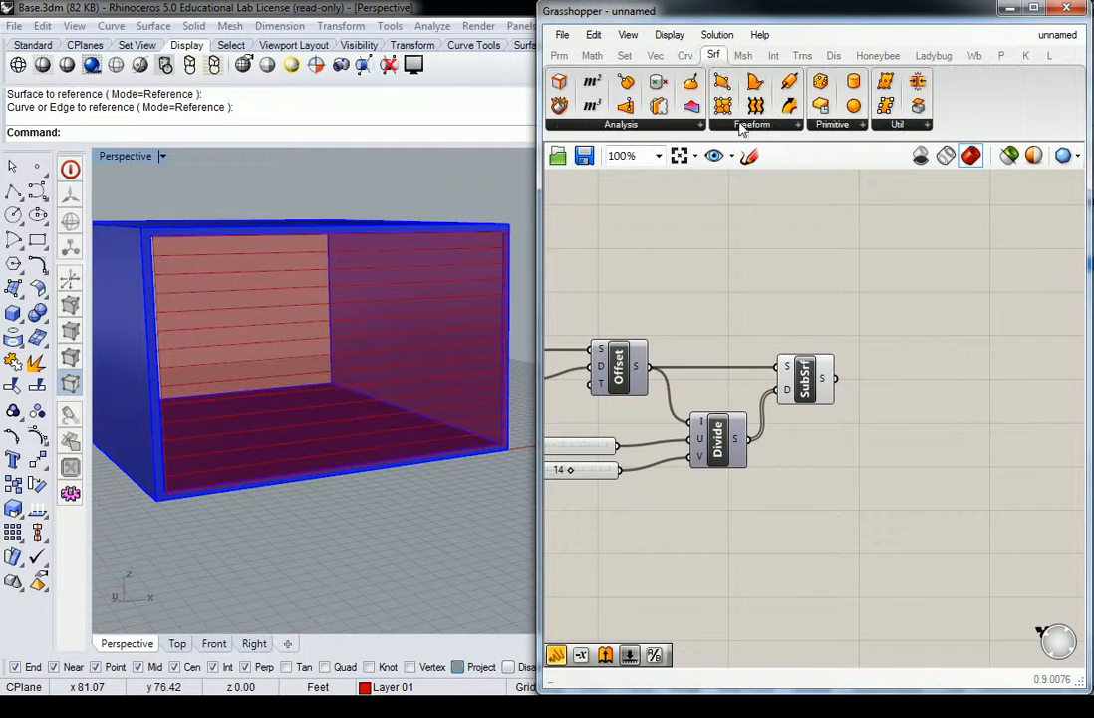
{"action": "left_click", "coordinate": [678, 125]}
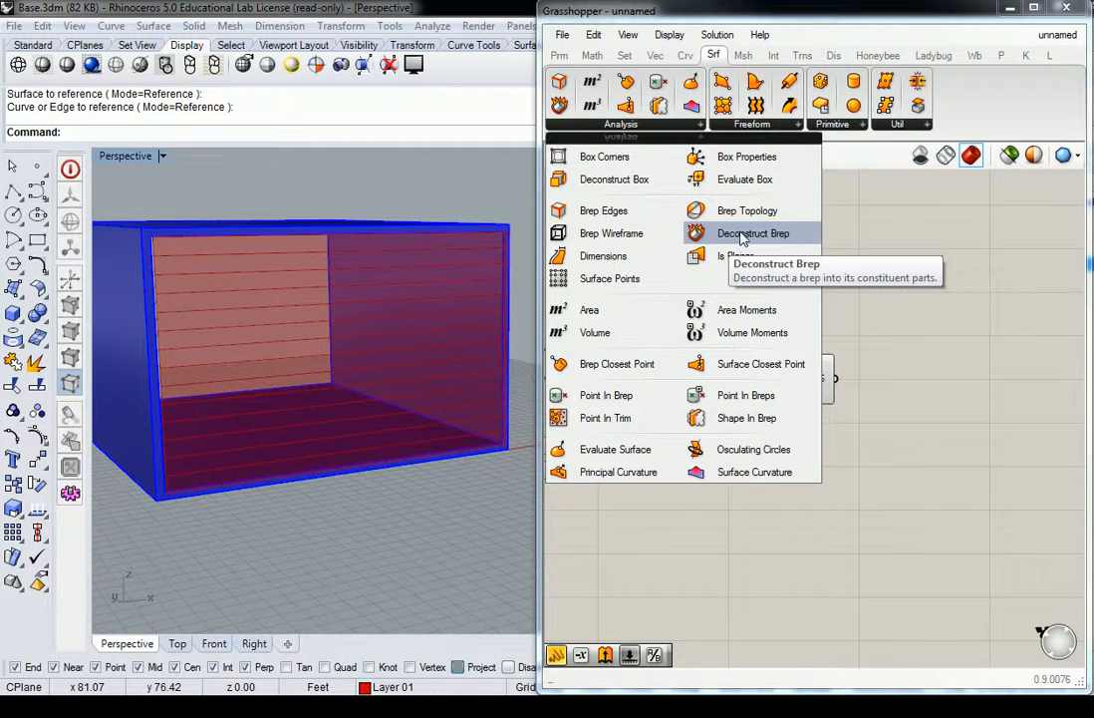
{"action": "left_click_drag", "start_coordinate": [743, 236], "coordinate": [886, 367]}
{"action": "left_click", "coordinate": [854, 313]}
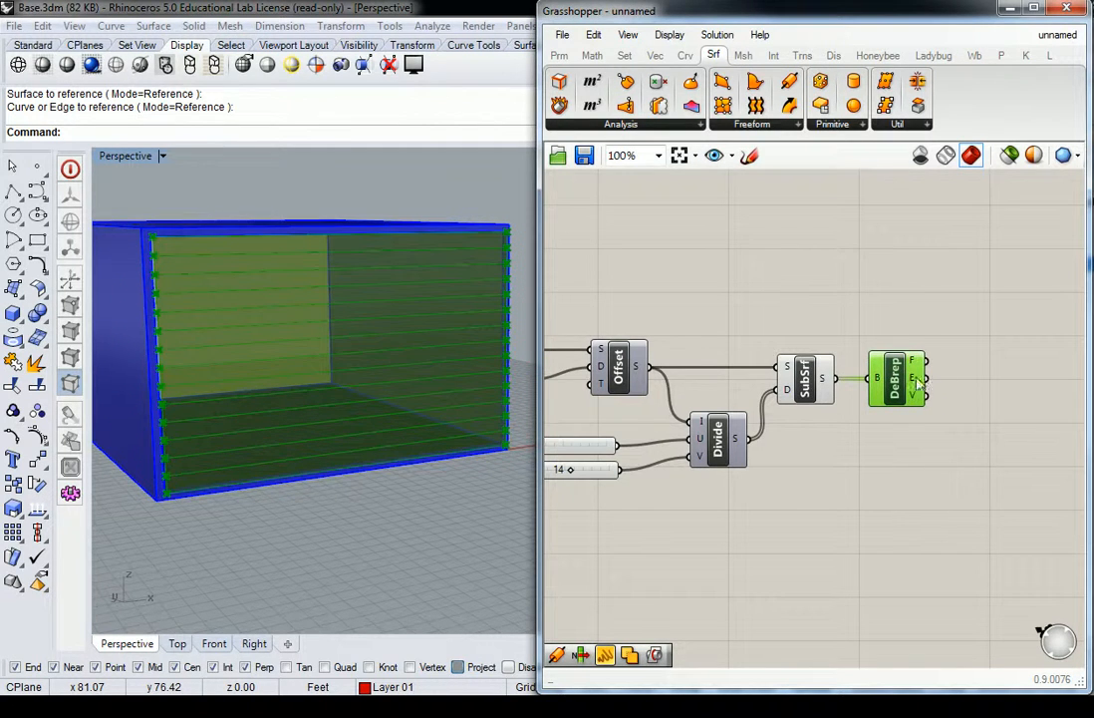
{"action": "left_click", "coordinate": [793, 336]}
{"action": "right_click_drag", "start_coordinate": [793, 334], "coordinate": [849, 336]}
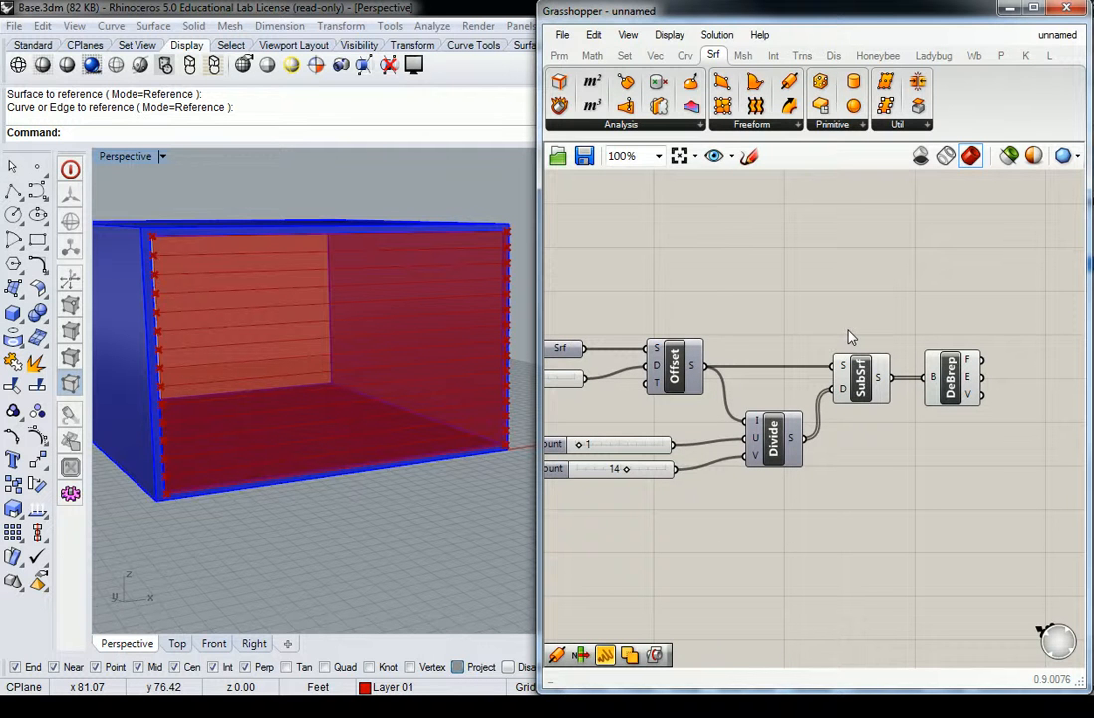
{"action": "left_click_drag", "start_coordinate": [878, 291], "coordinate": [696, 470]}
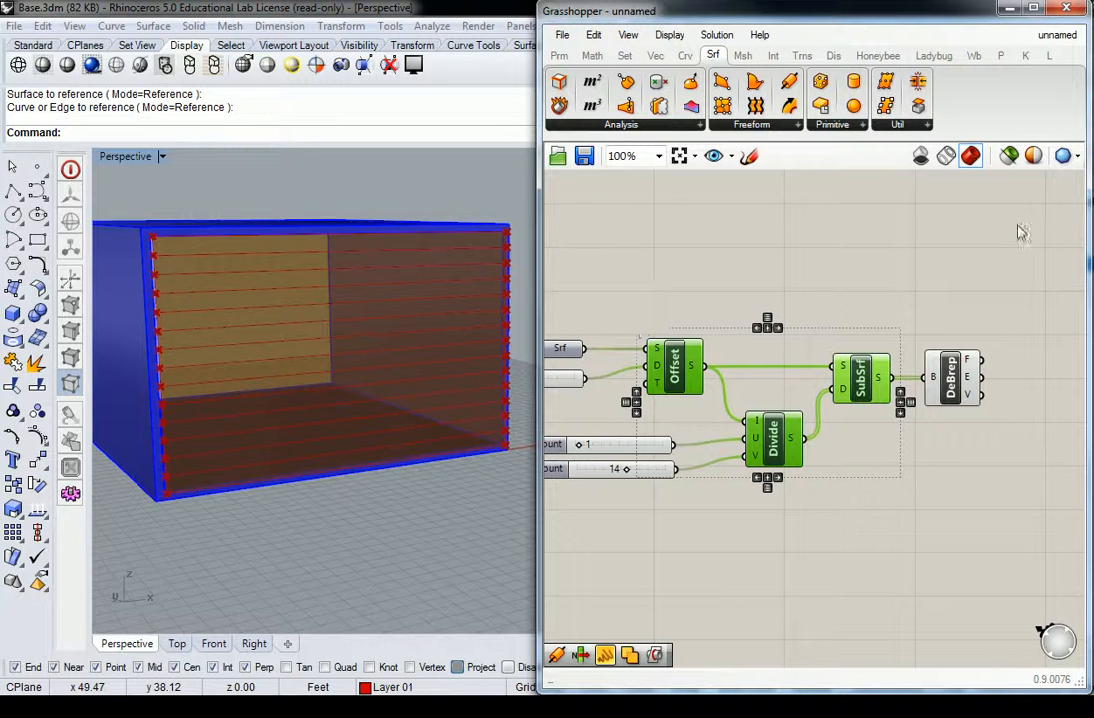
{"action": "left_click", "coordinate": [982, 271]}
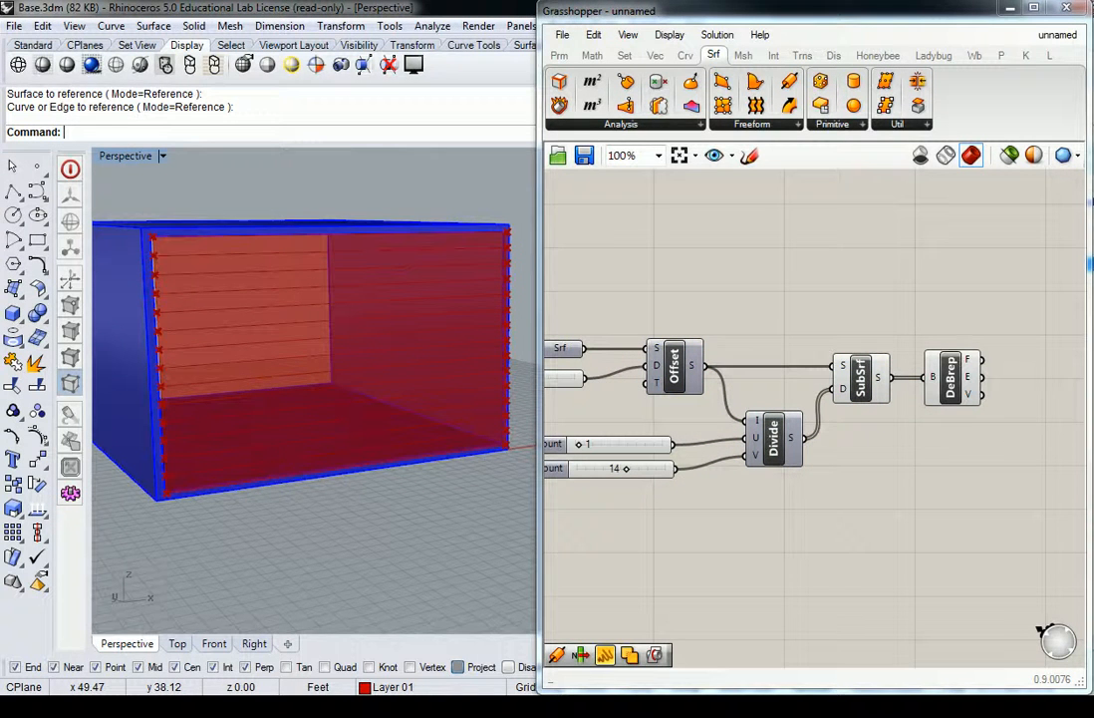